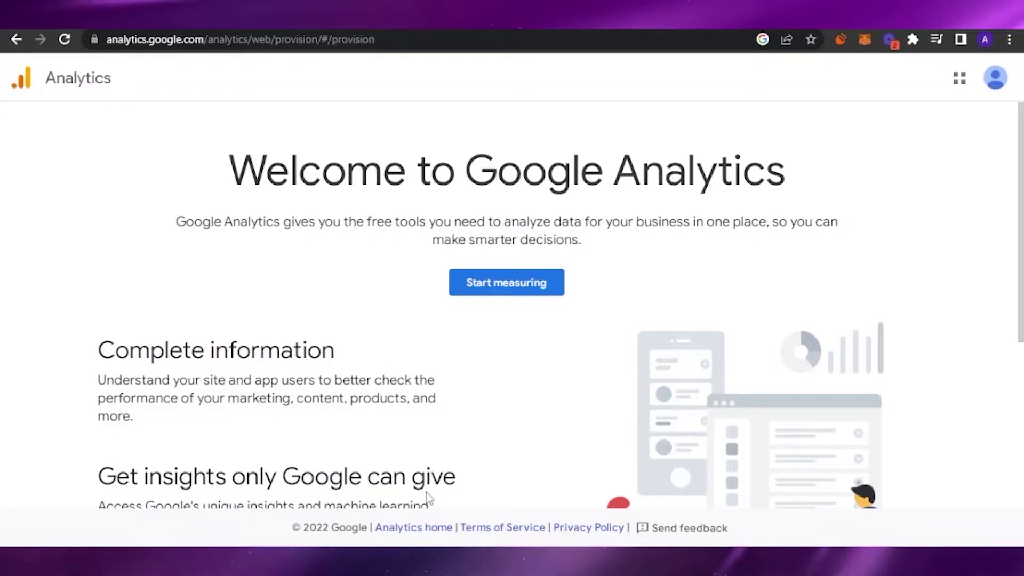
mouse_move(1021, 214)
mouse_down()
mouse_move(1021, 374)
mouse_move(1021, 213)
mouse_up()
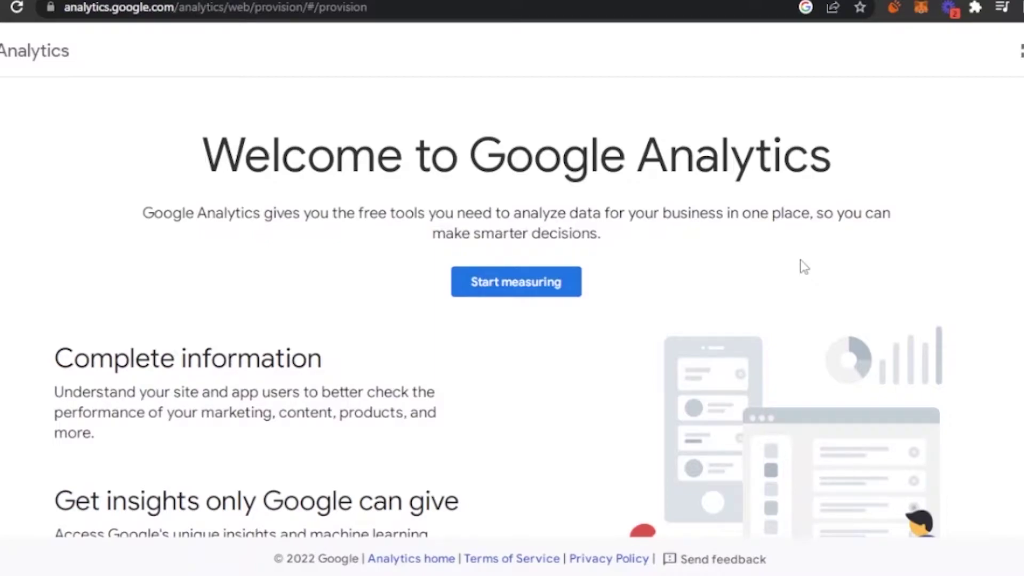
scroll(805, 266, down, 2)
scroll(512, 321, down, 7)
scroll(512, 320, up, 7)
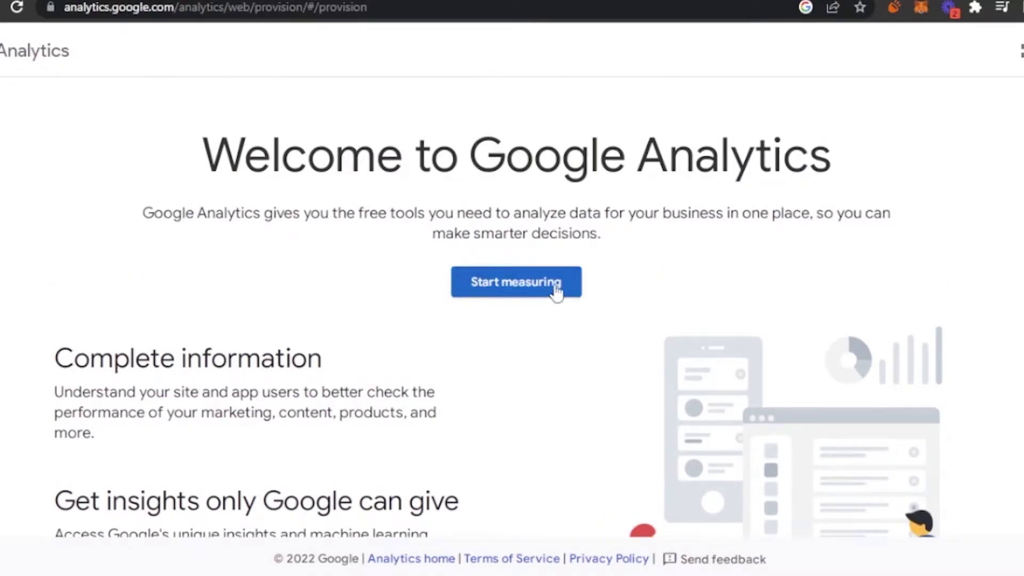
- Start setting up a new Analytics account and fill in the account name
click(521, 275)
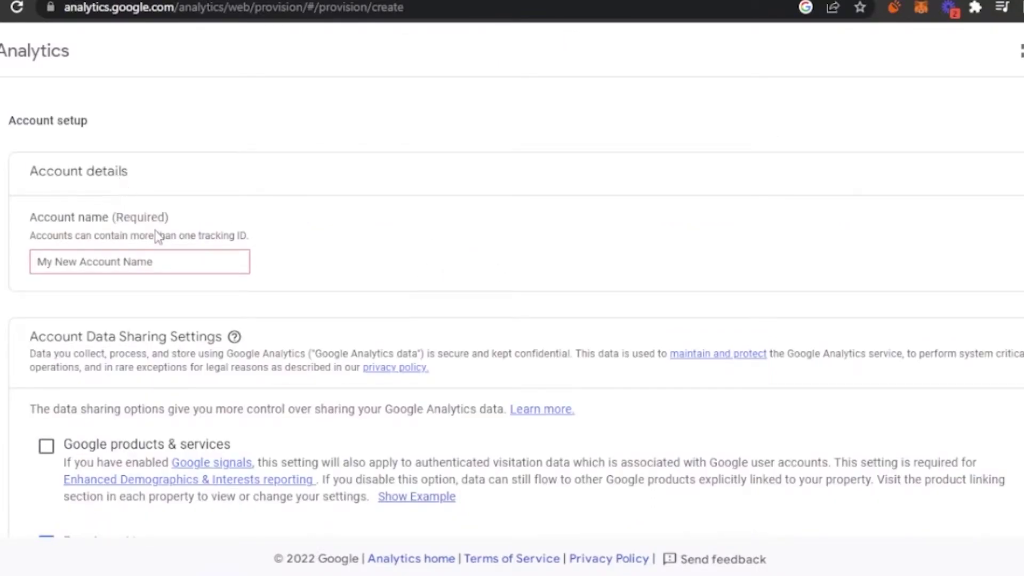
click(160, 269)
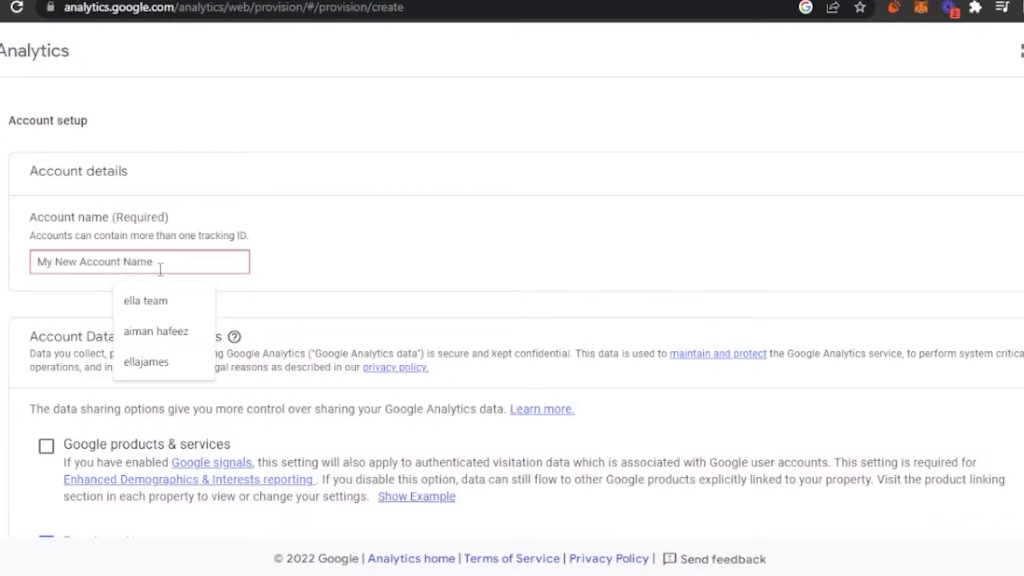
click(182, 340)
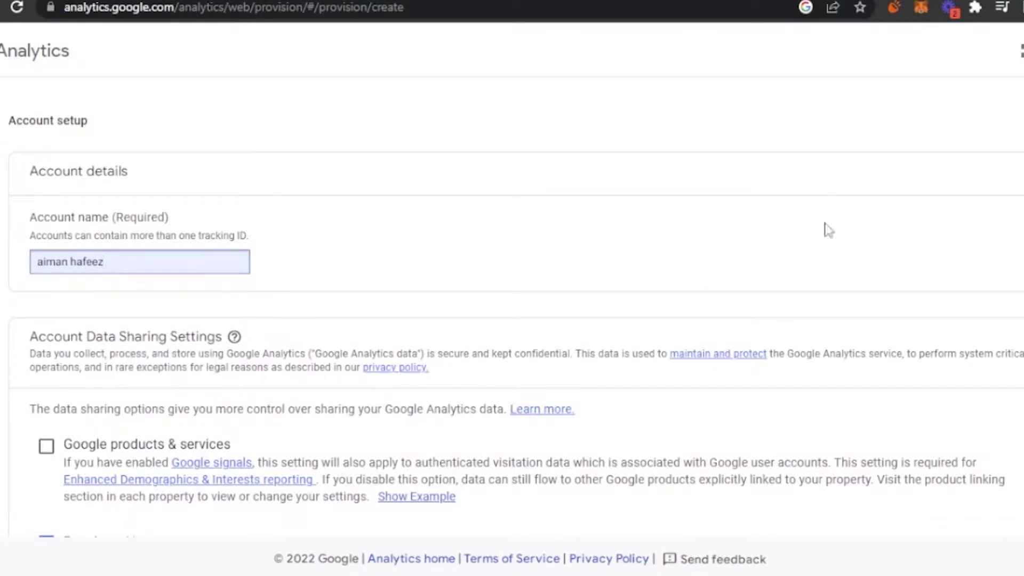
- Enable data sharing with Google products & services and continue to the property setup
scroll(1017, 171, down, 2)
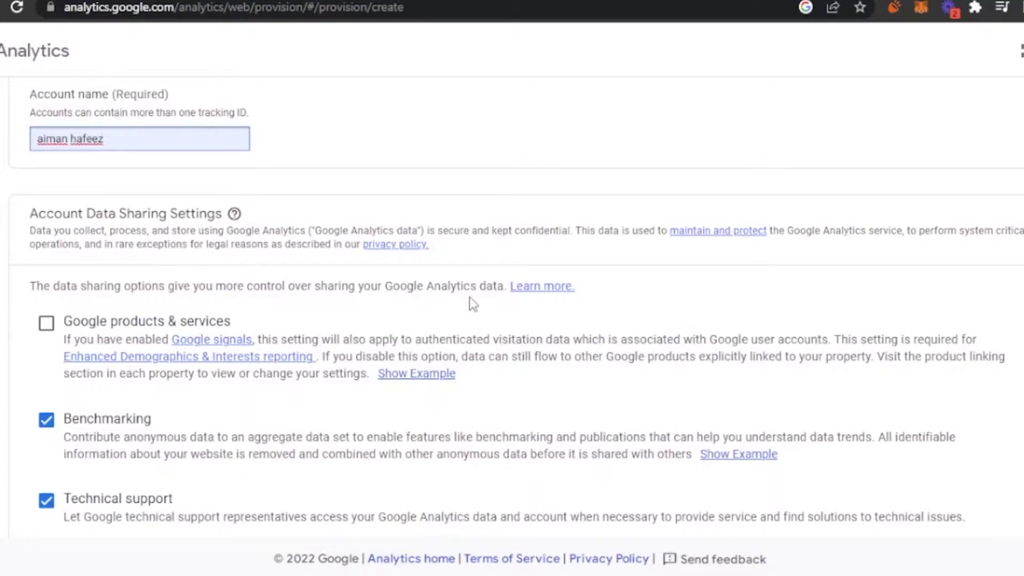
click(46, 324)
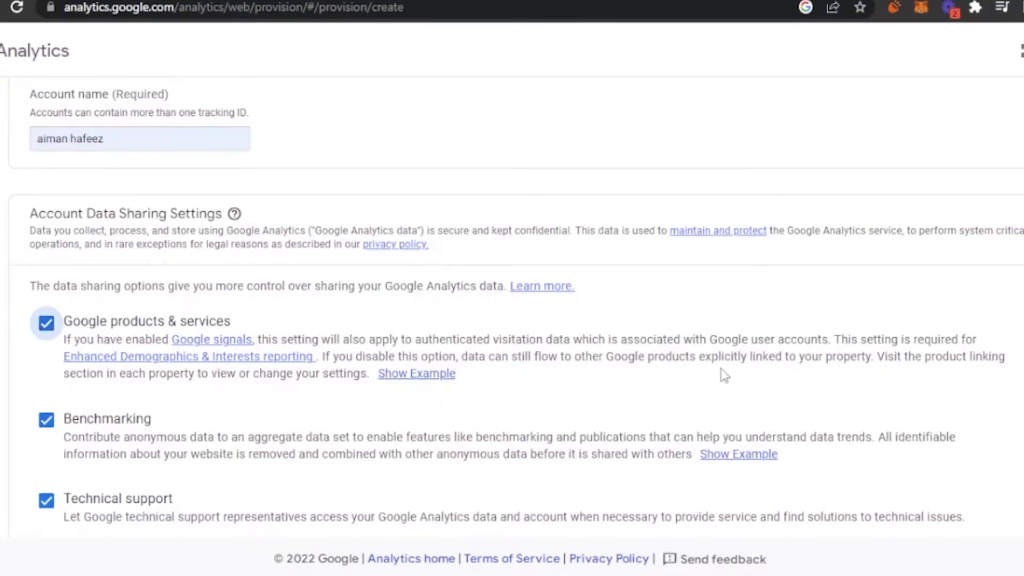
scroll(587, 291, down, 3)
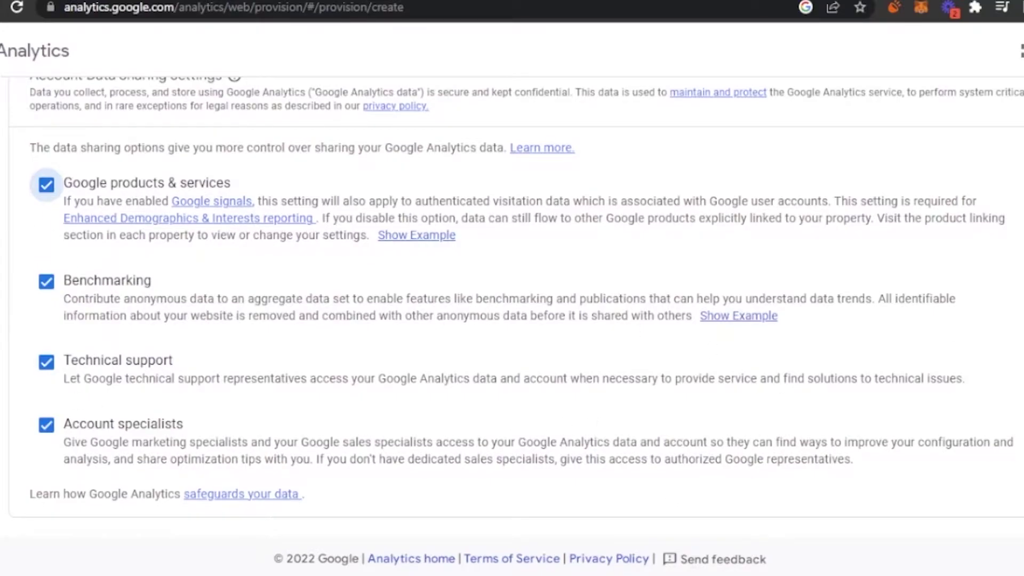
scroll(965, 392, down, 5)
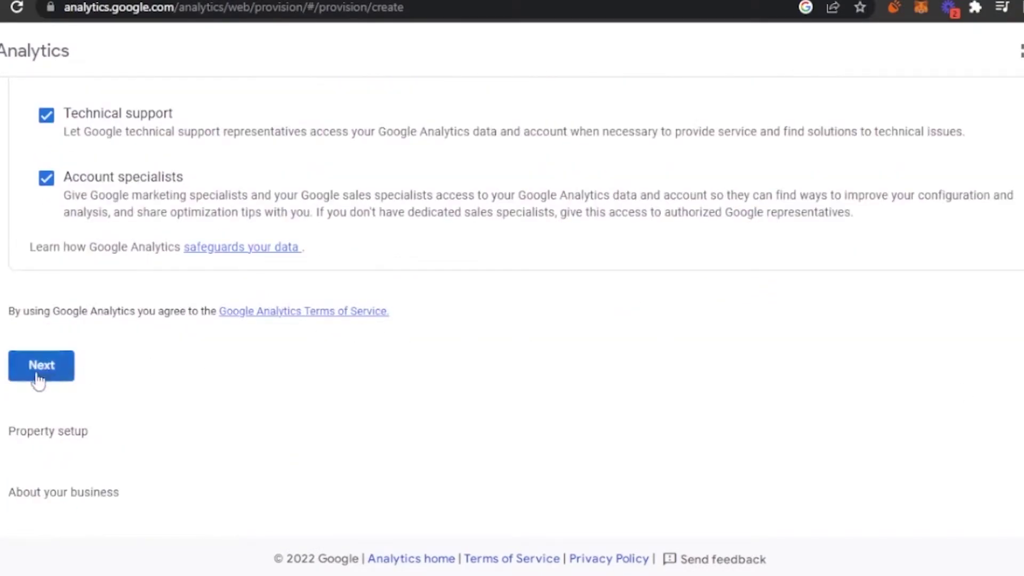
click(36, 376)
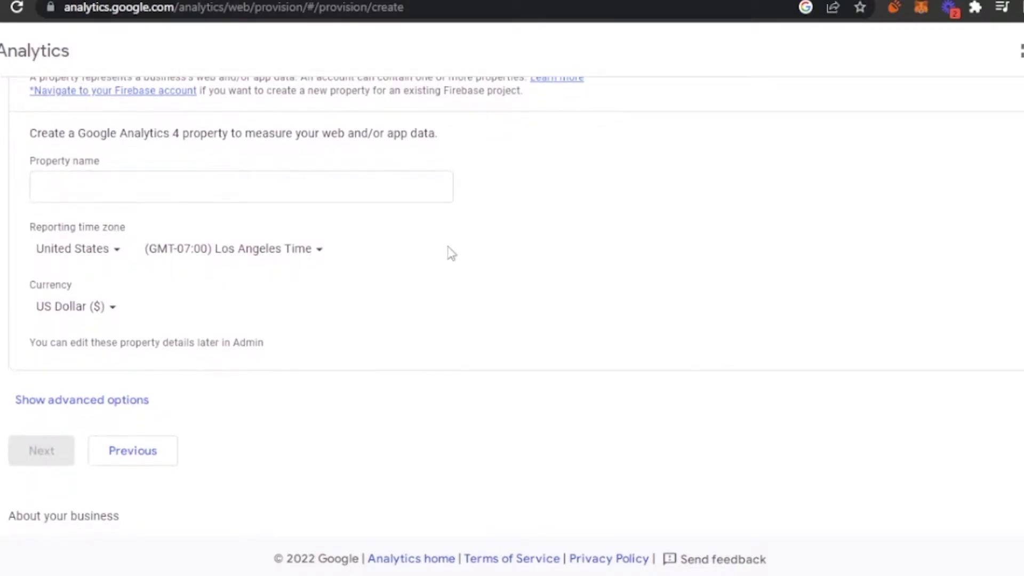
- Name the property "pickyeaters" and set its reporting time zone country to Pakistan
click(183, 178)
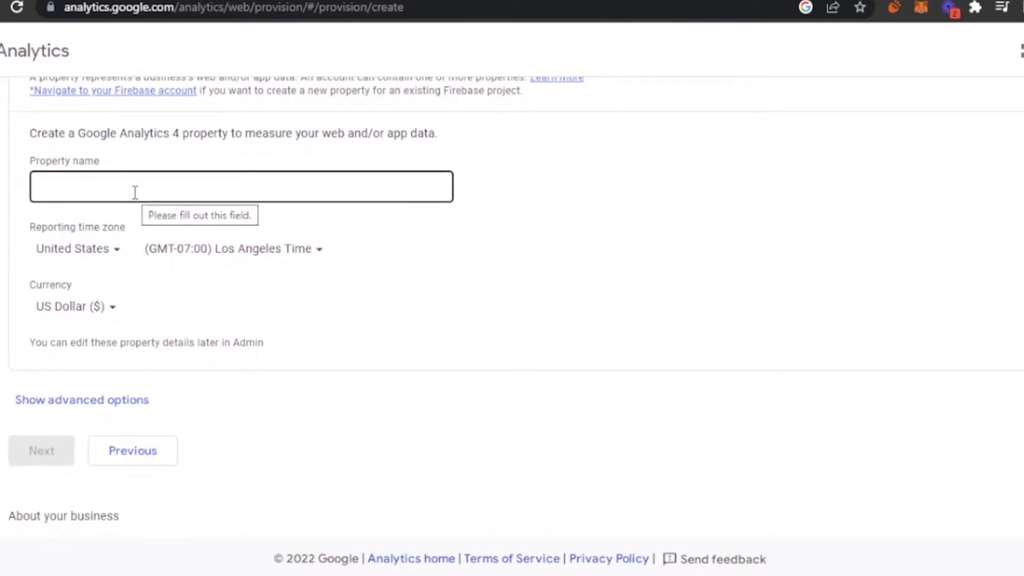
click(135, 193)
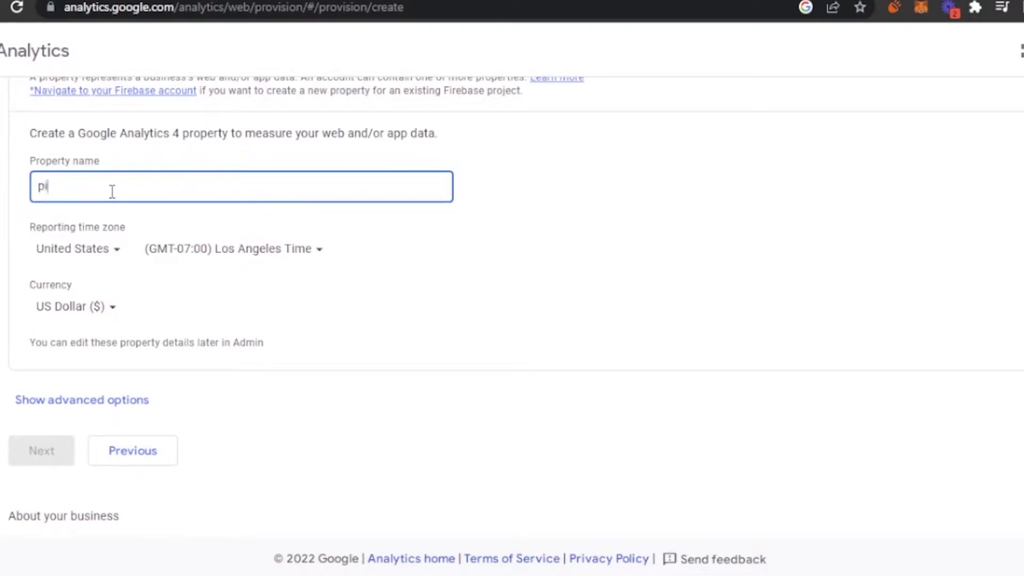
text(pickyeaters)
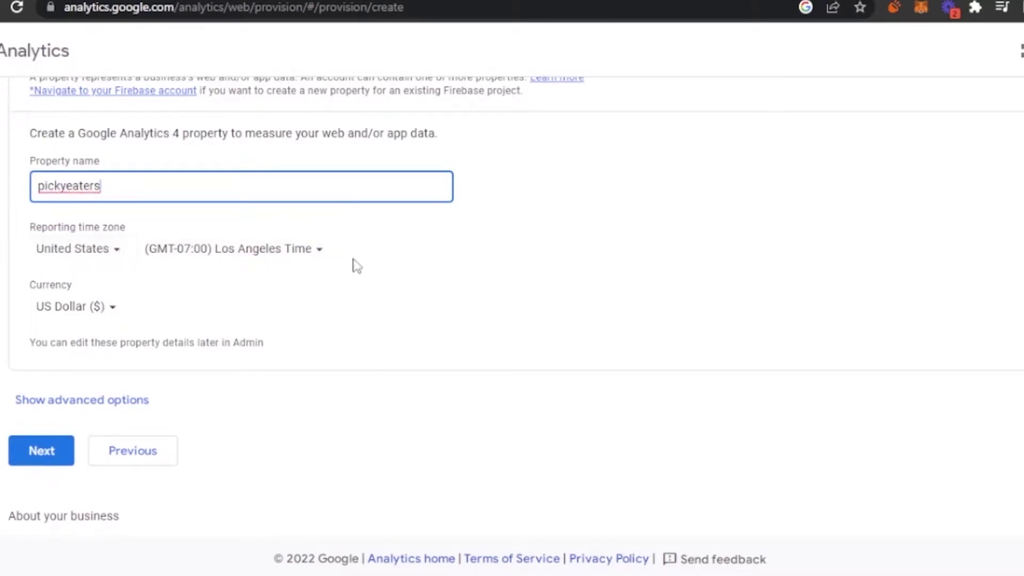
click(120, 251)
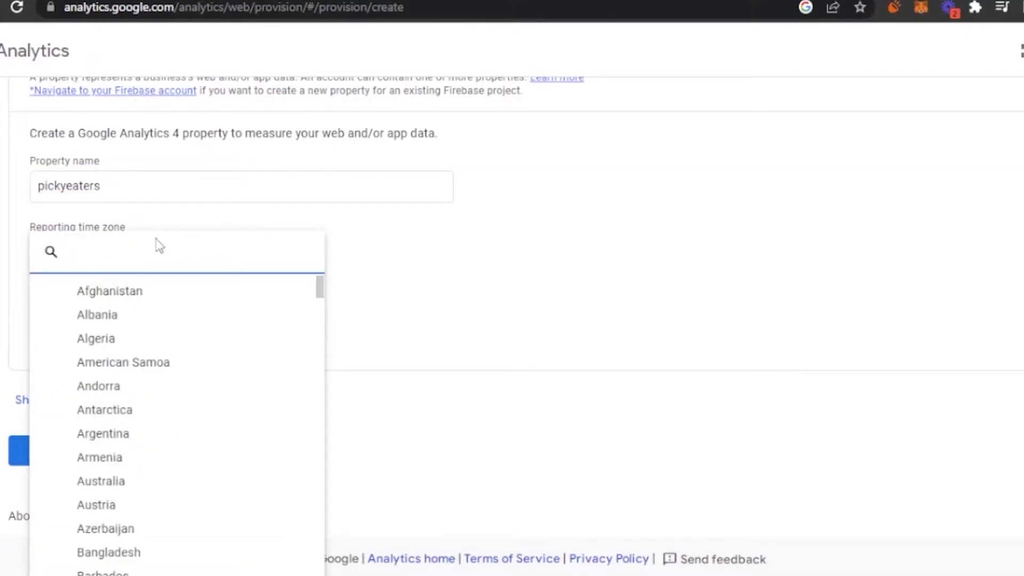
text(paki)
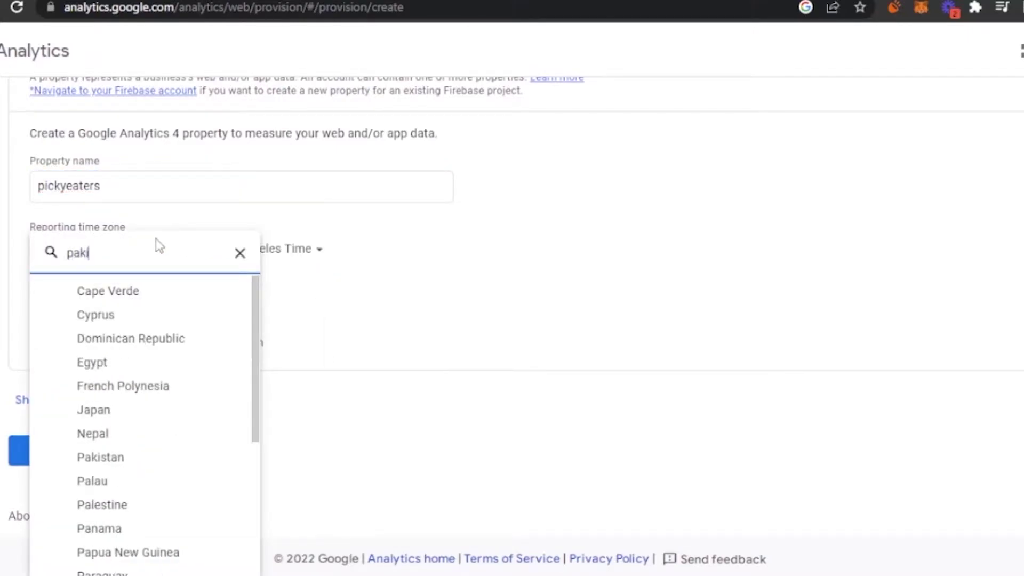
click(104, 302)
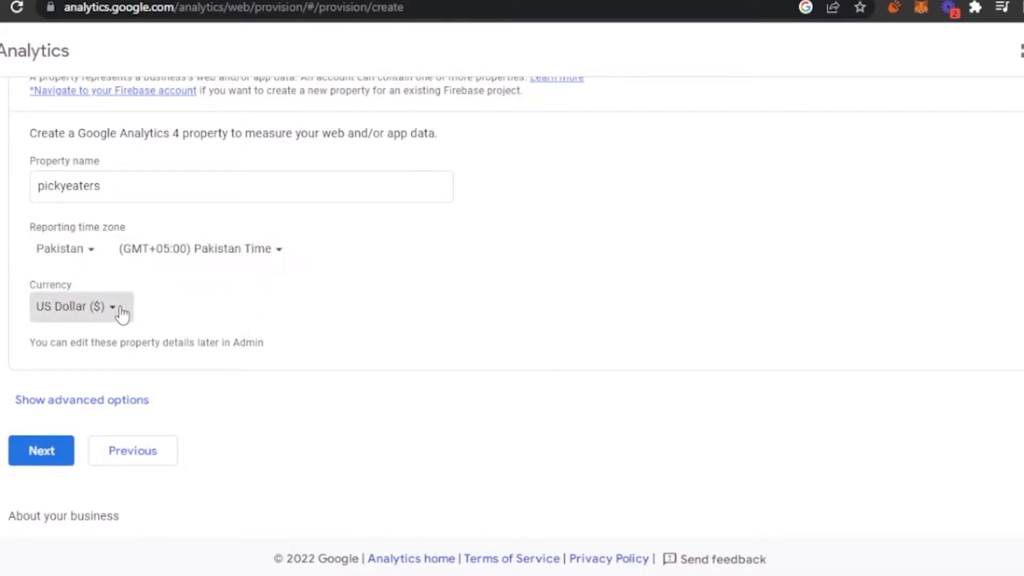
- Set the property's currency to Pakistani Rupee (Rs)
click(120, 314)
text(ru)
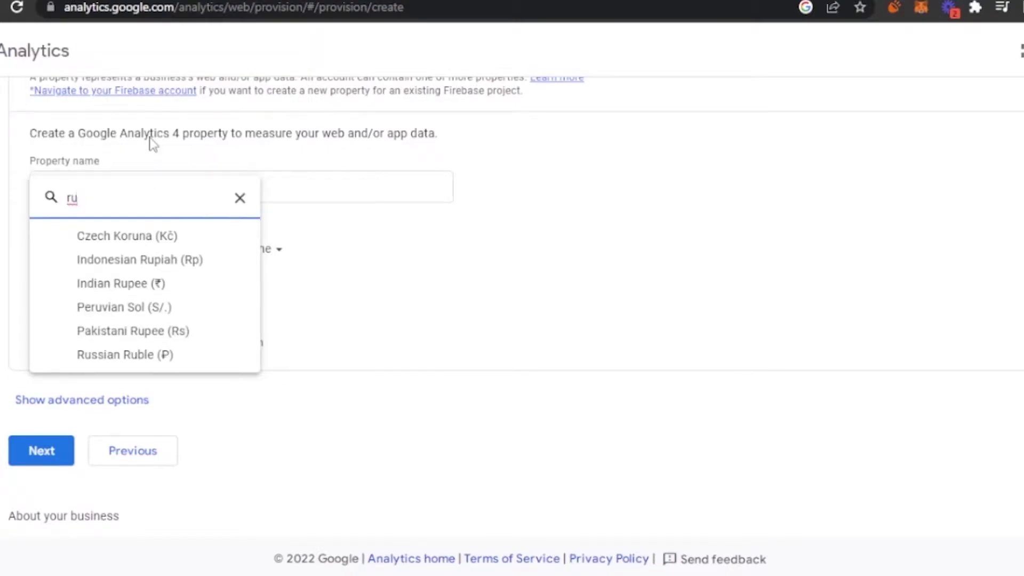
text(pp)
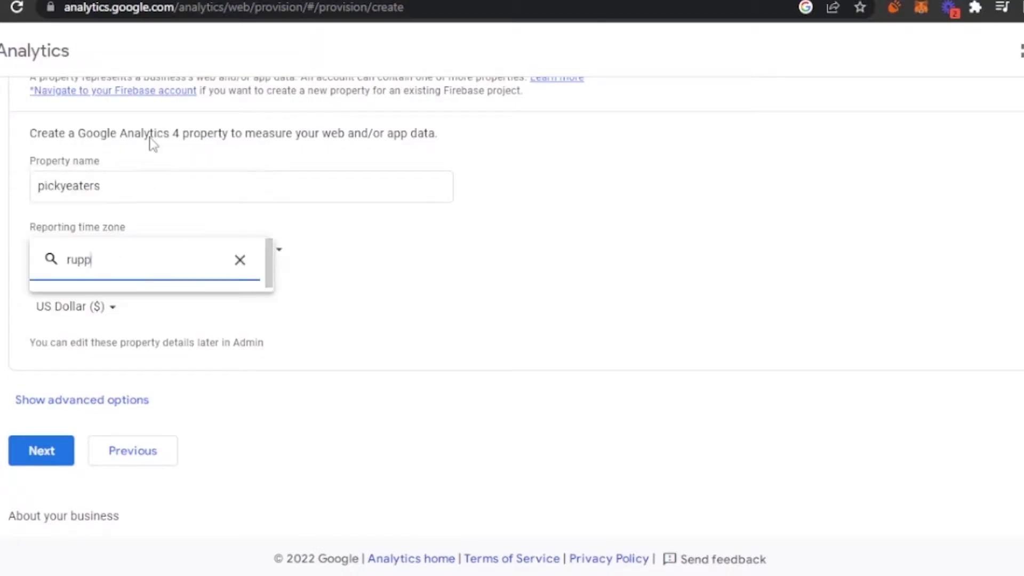
key(BackSpace)
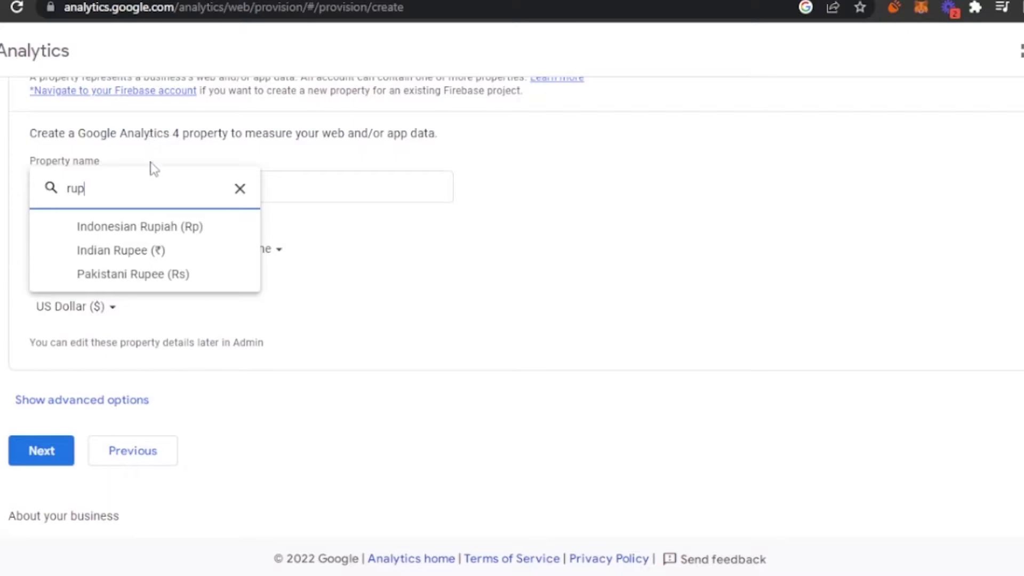
click(191, 275)
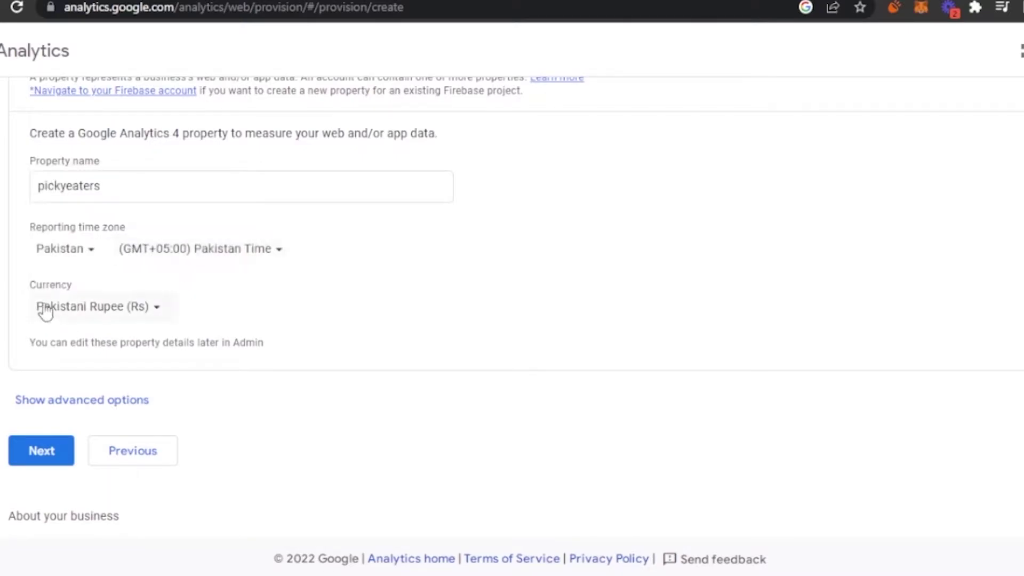
- Set the property's currency to US Dollar ($) and continue to the business information
click(158, 321)
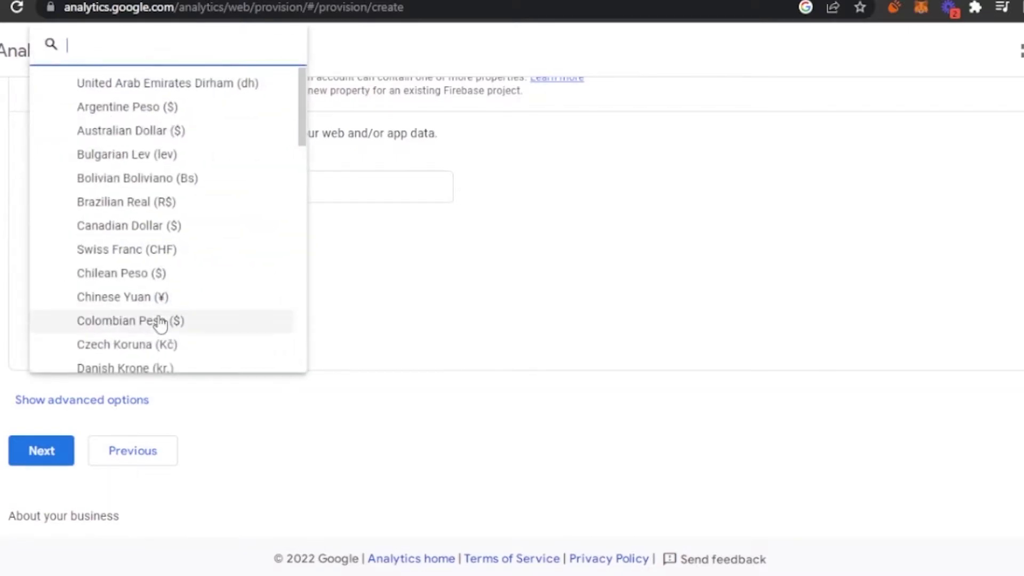
text(us)
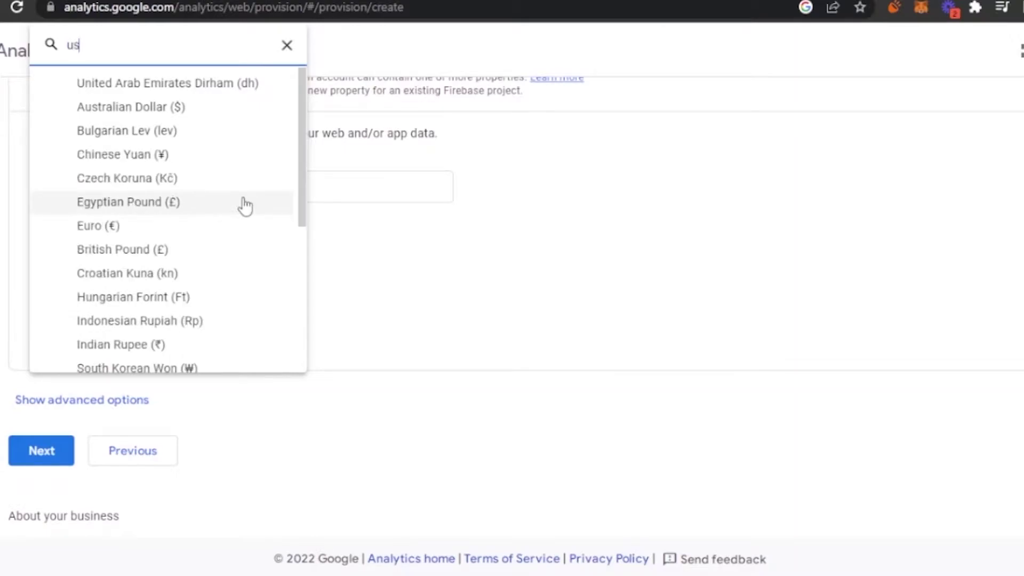
click(150, 356)
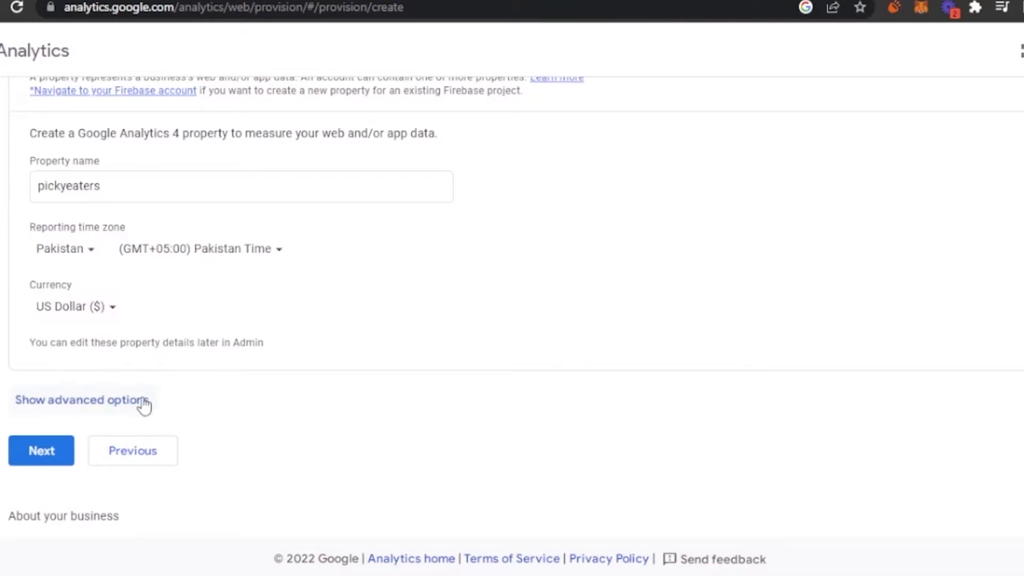
click(38, 451)
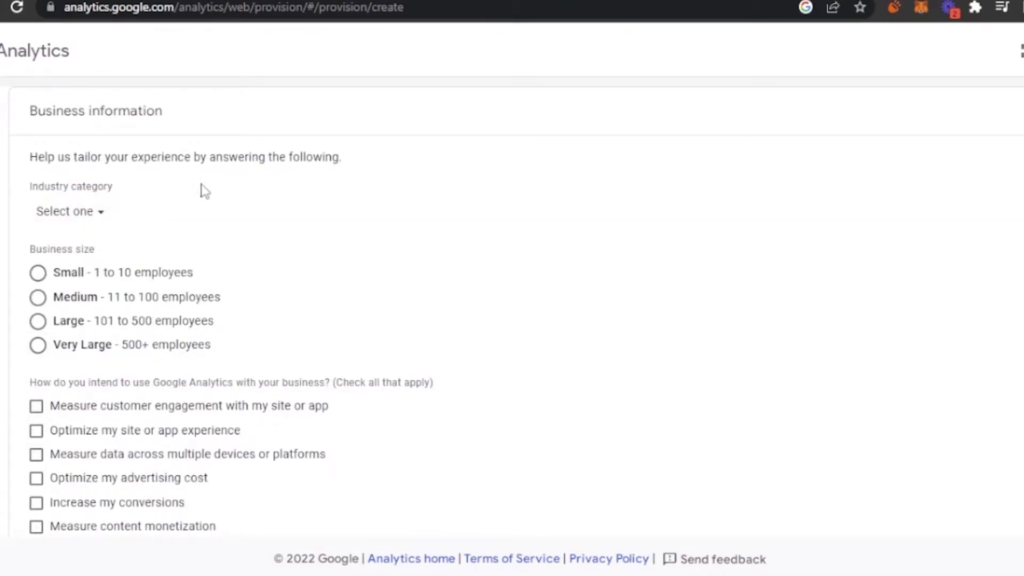
- Set the industry category to Food & Drink and the business size to Small, 1 to 10 employees
click(102, 213)
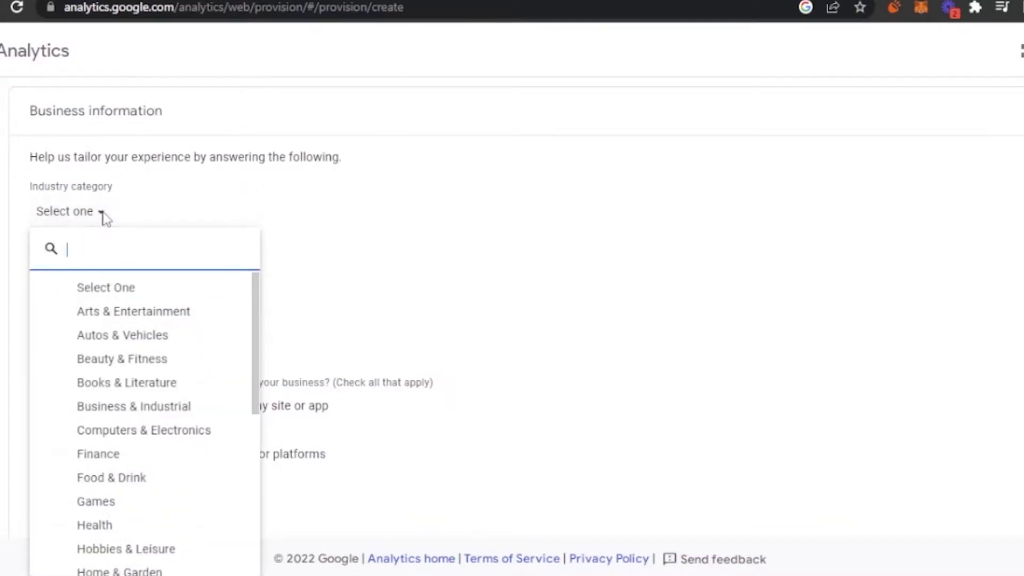
click(255, 312)
drag(255, 312, 247, 378)
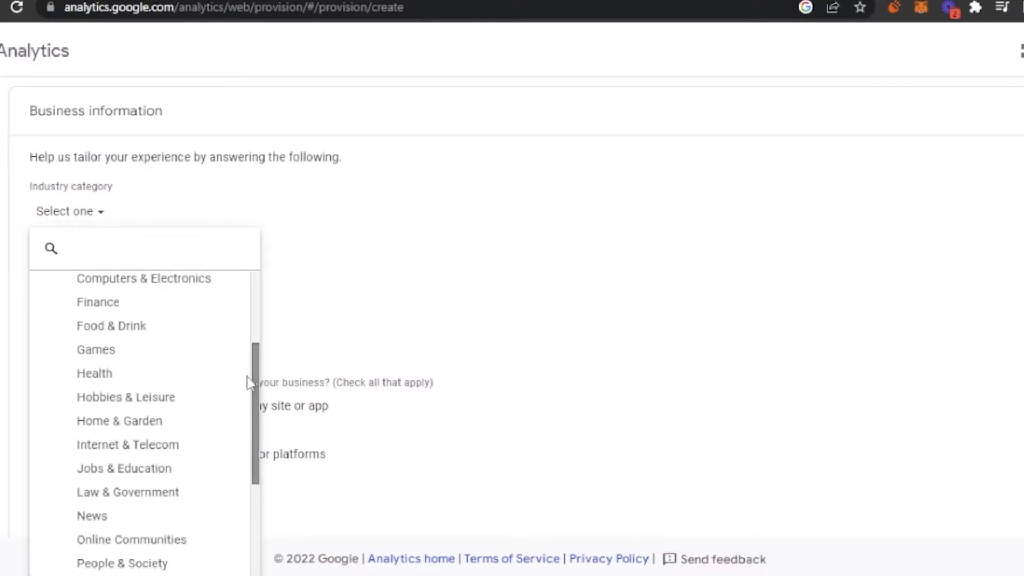
click(133, 331)
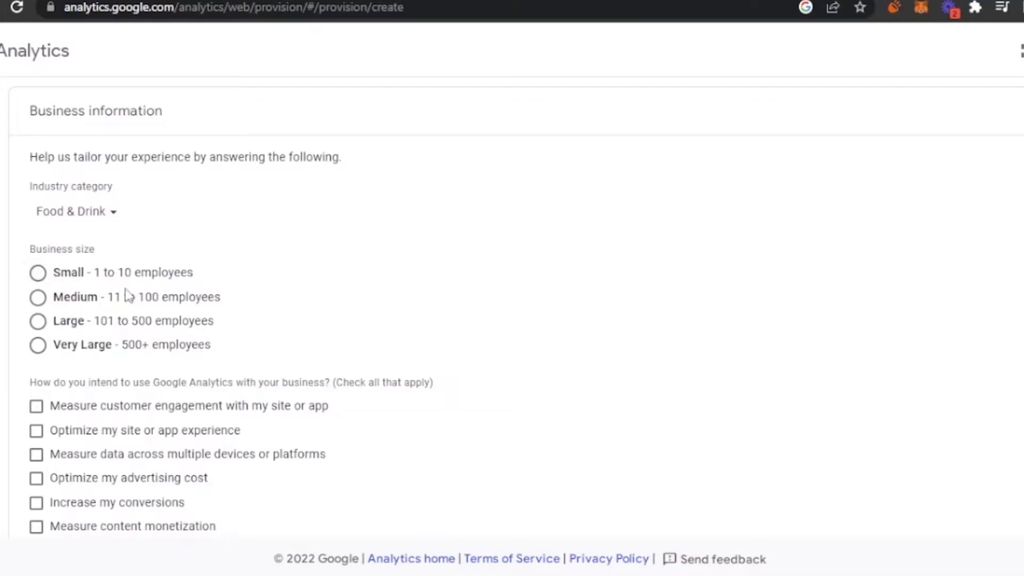
click(38, 274)
- Select the intended uses: customer engagement, site or app experience, data across multiple devices or platforms, advertising cost, conversions, and online sales
scroll(762, 313, down, 3)
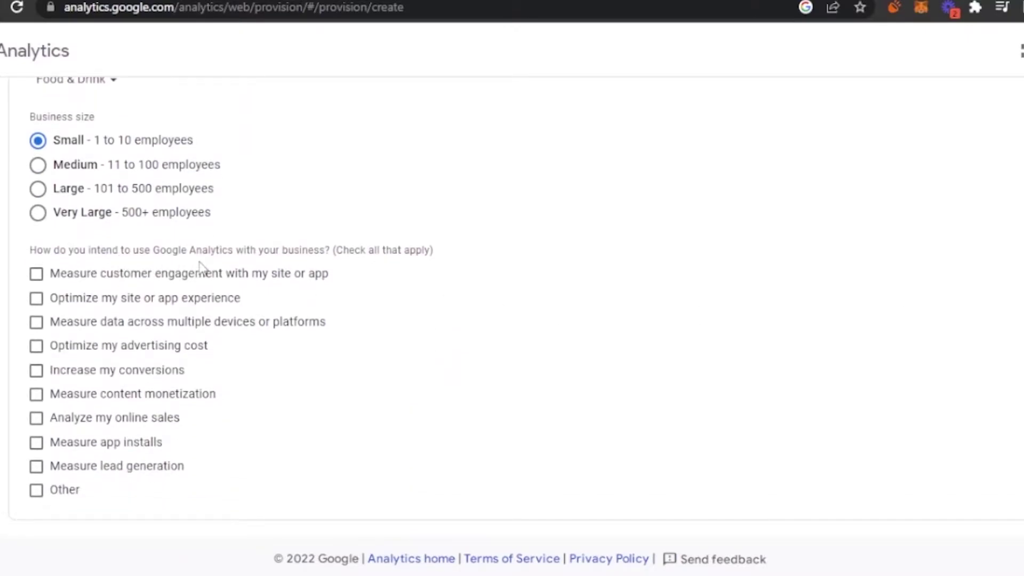
click(36, 275)
click(37, 299)
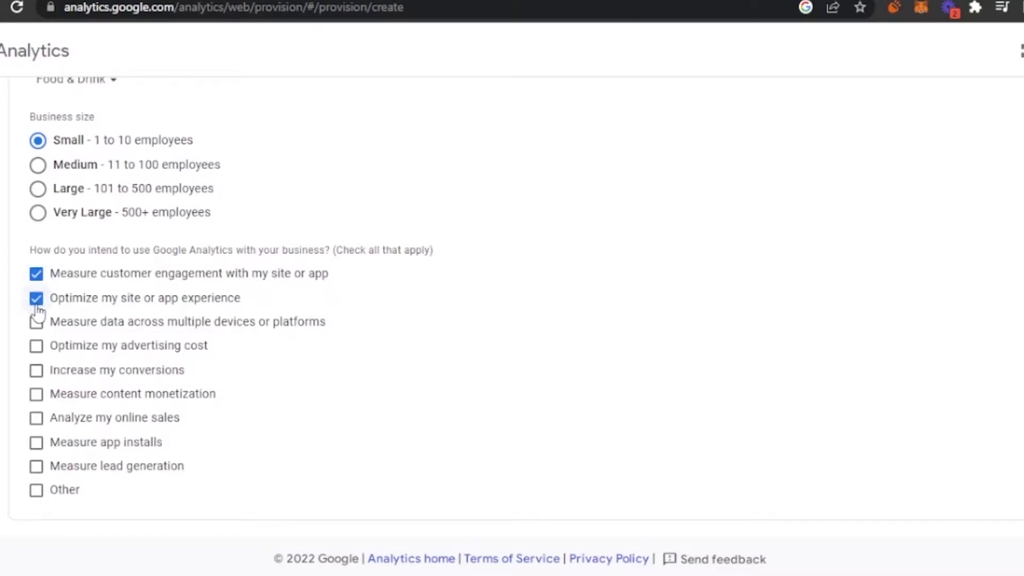
click(37, 350)
click(37, 373)
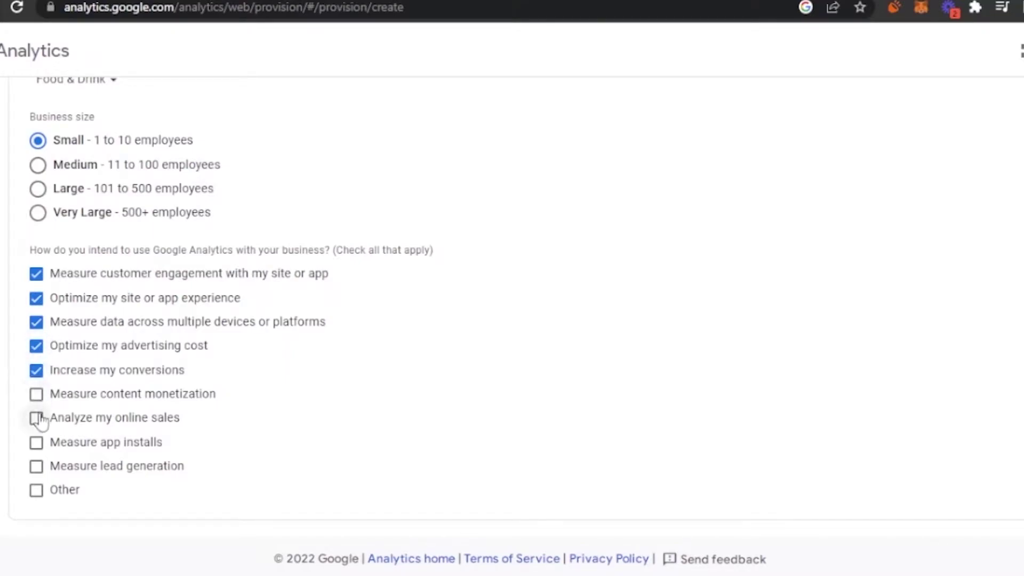
click(38, 419)
- Create the account and set the country of the Terms of Service Agreement to Pakistan
scroll(512, 308, down, 2)
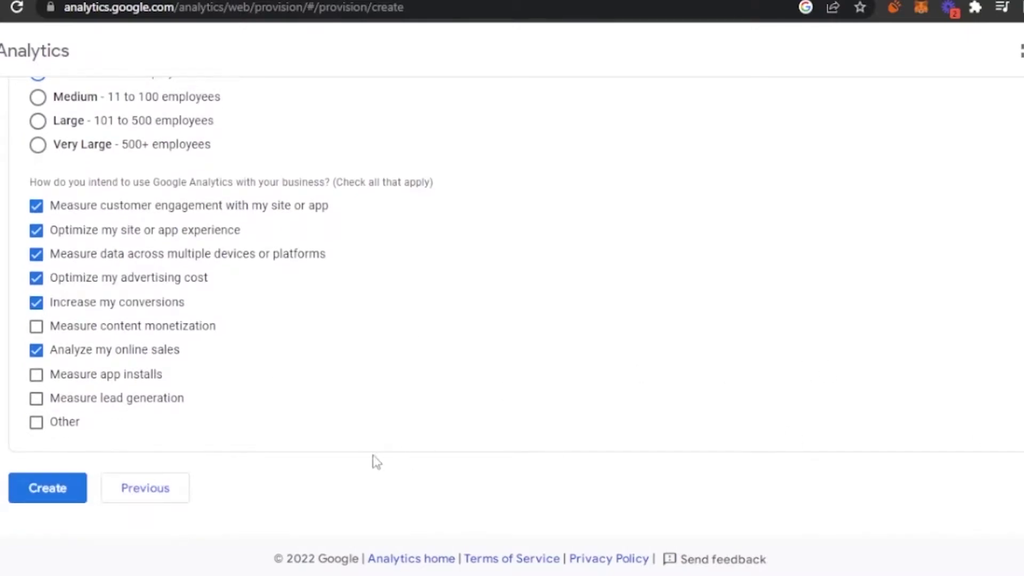
click(42, 497)
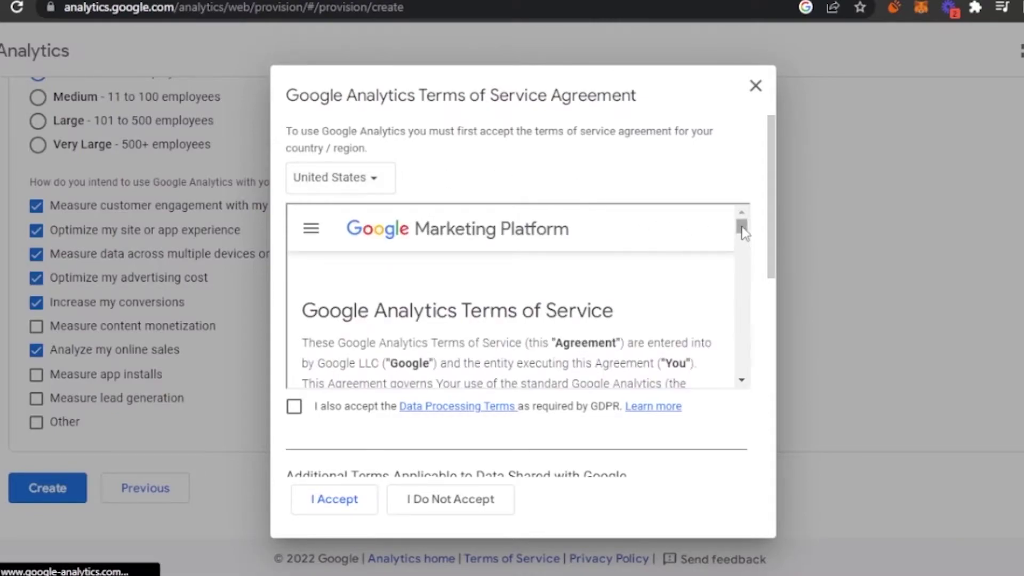
click(386, 187)
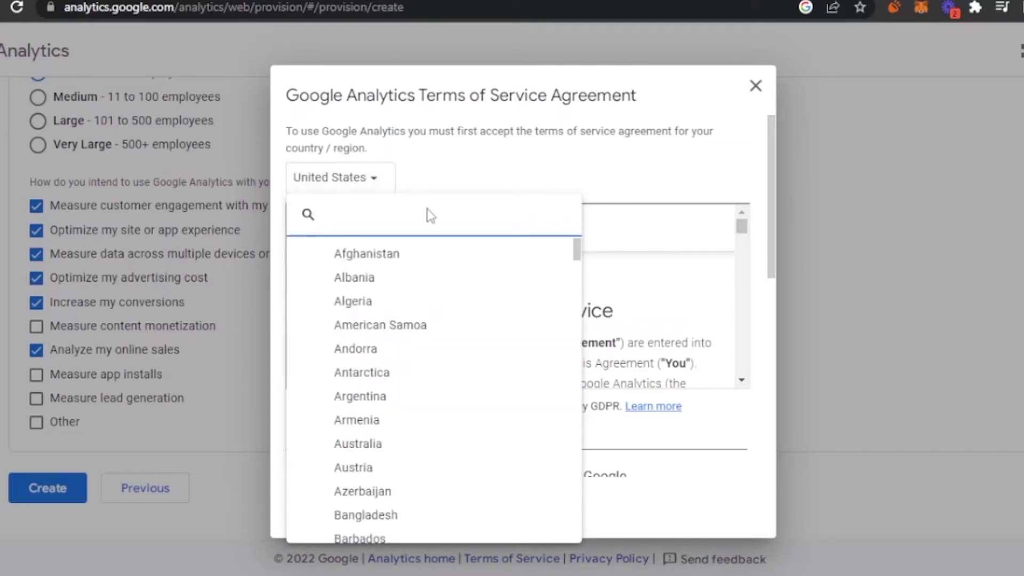
text(pak)
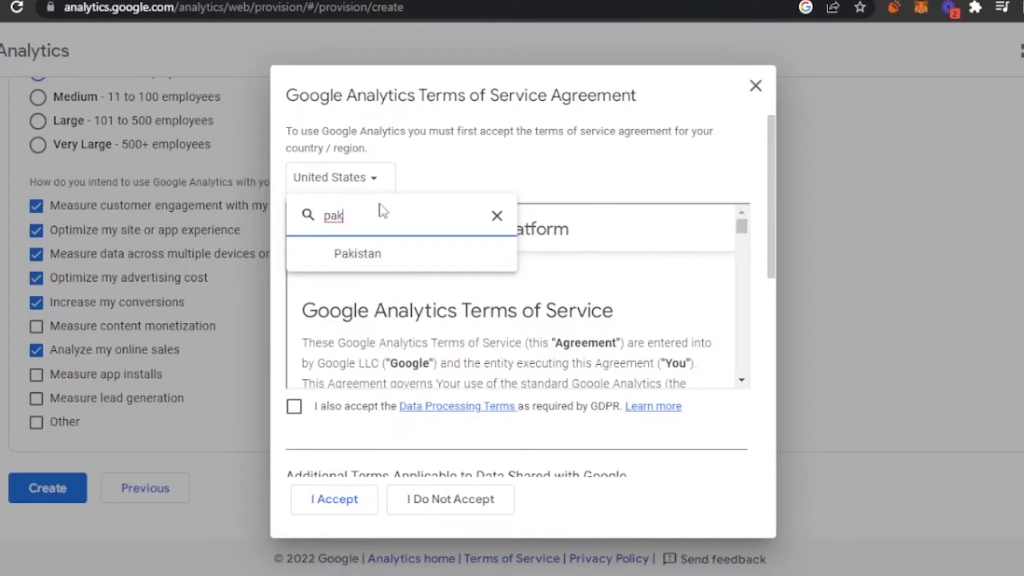
click(501, 257)
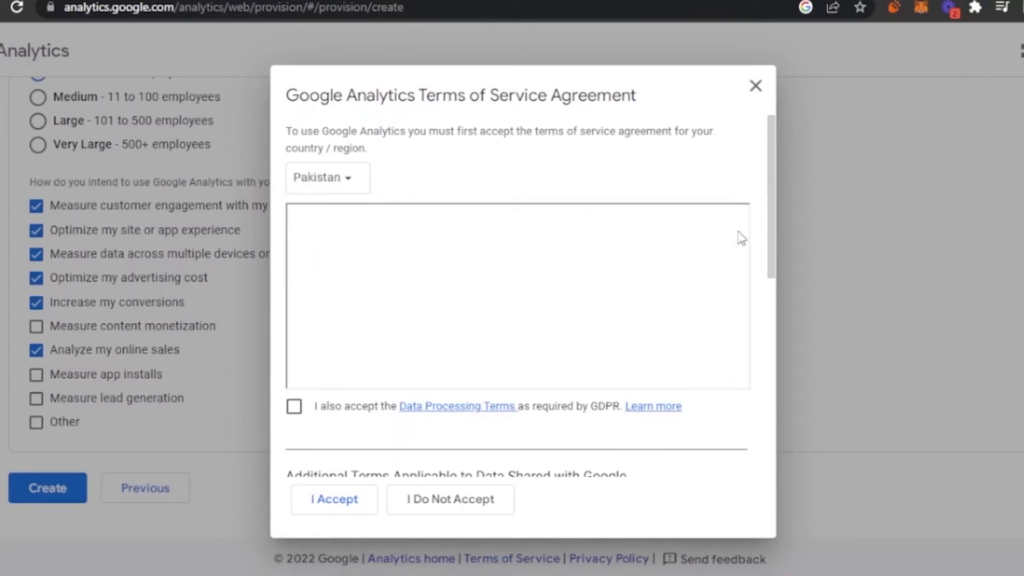
- Read through the terms of service, accept the Data Processing Terms required by GDPR, and accept the agreement
drag(741, 229, 742, 332)
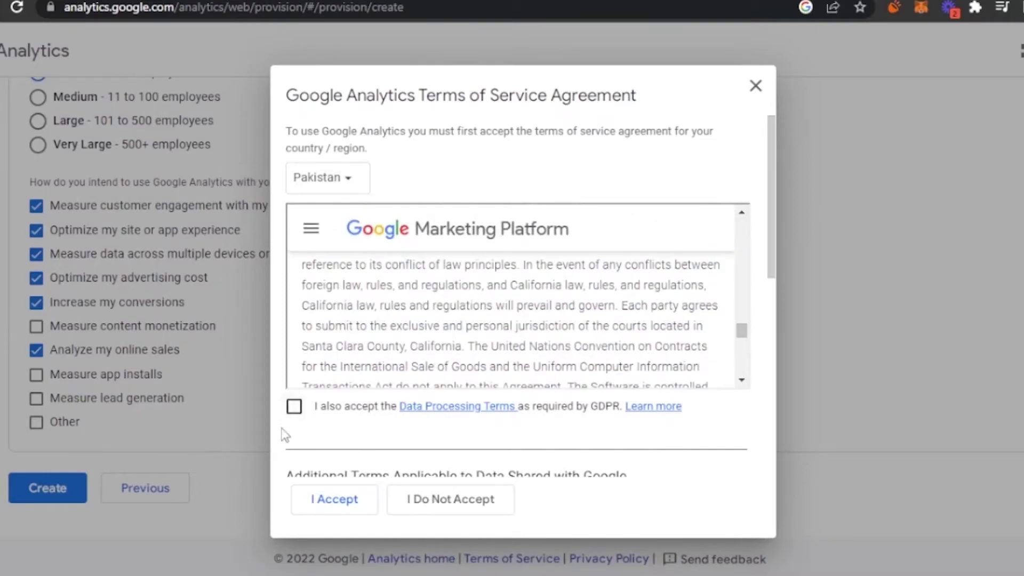
click(294, 409)
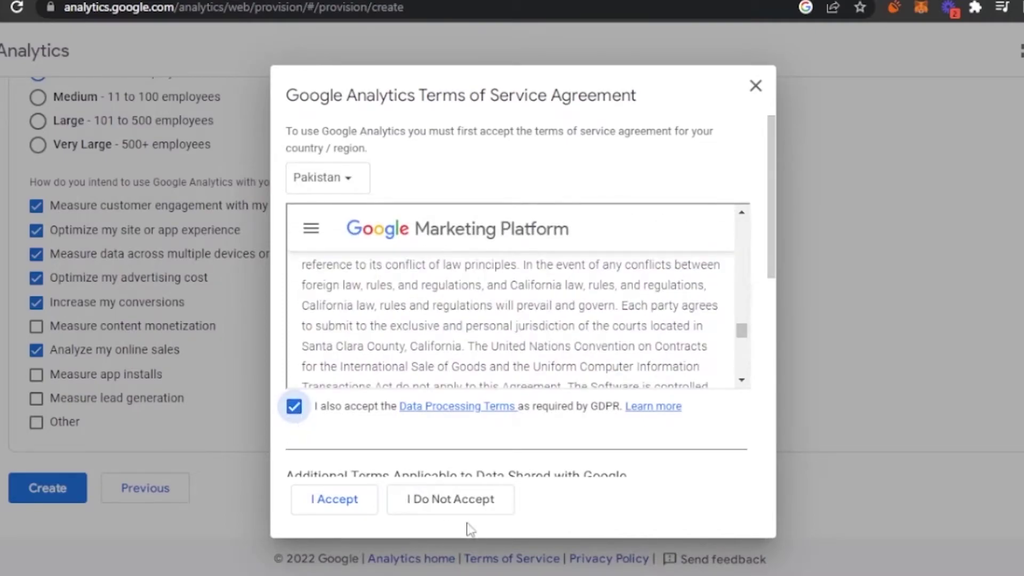
click(342, 512)
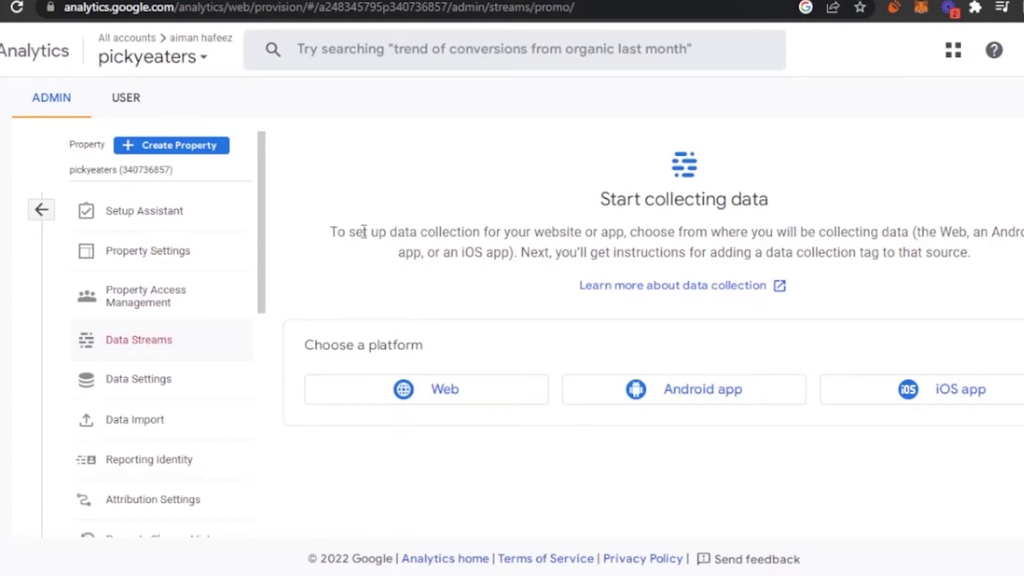
- Examine the list of accounts and properties and the pickyeaters property's admin settings and product links
click(206, 60)
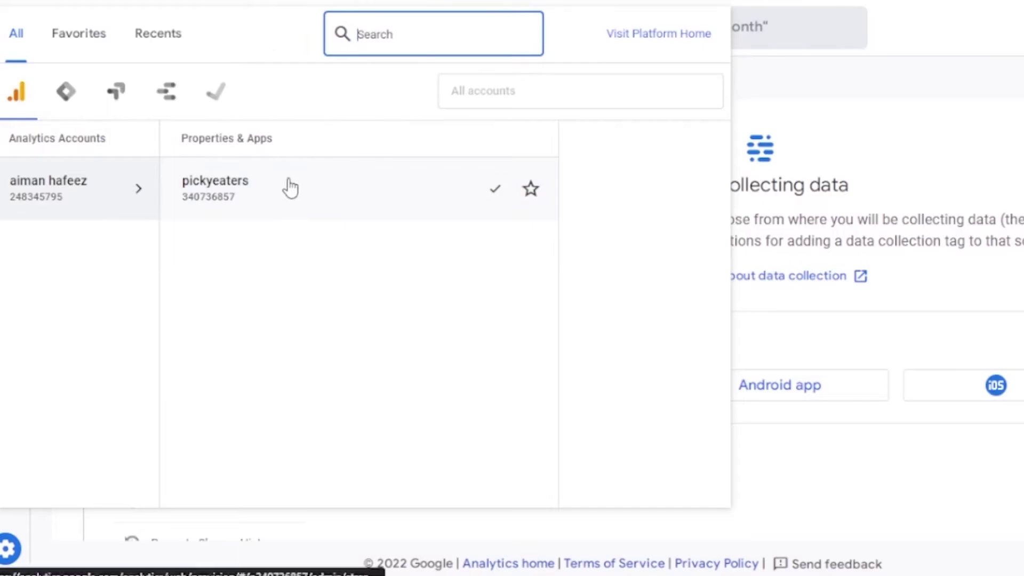
click(901, 92)
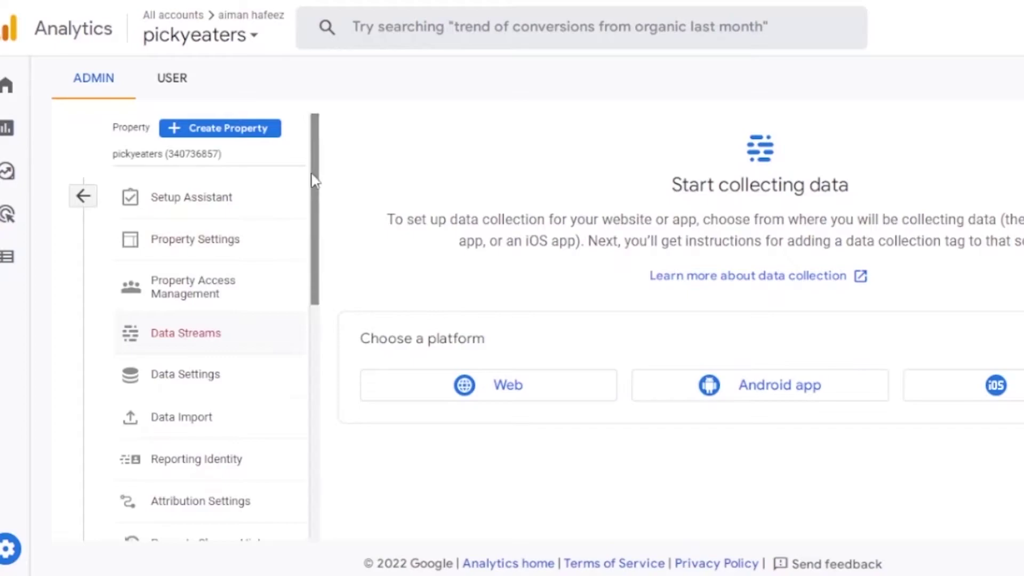
drag(314, 183, 306, 235)
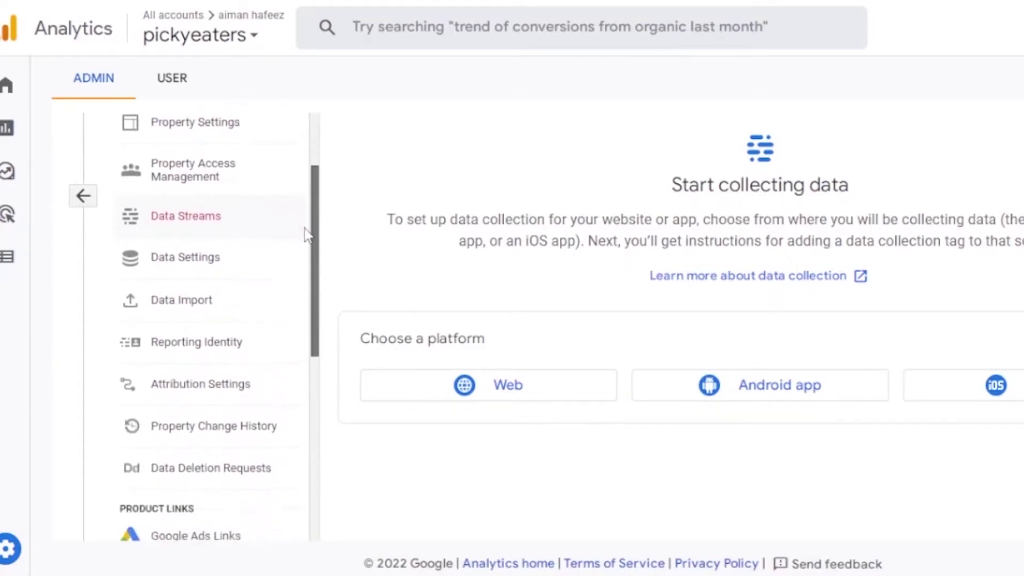
scroll(304, 243, down, 1)
scroll(299, 267, down, 1)
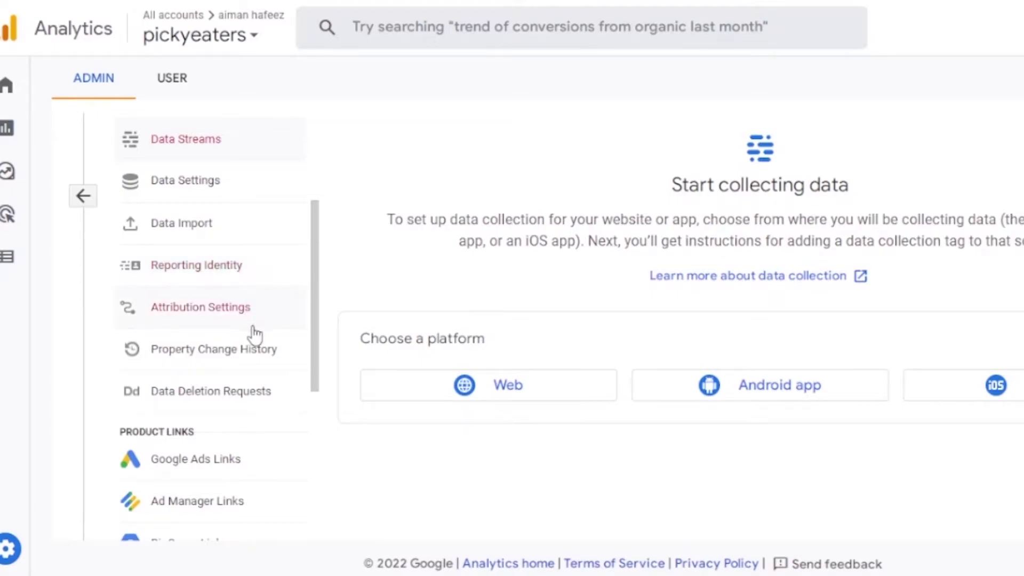
drag(315, 314, 304, 446)
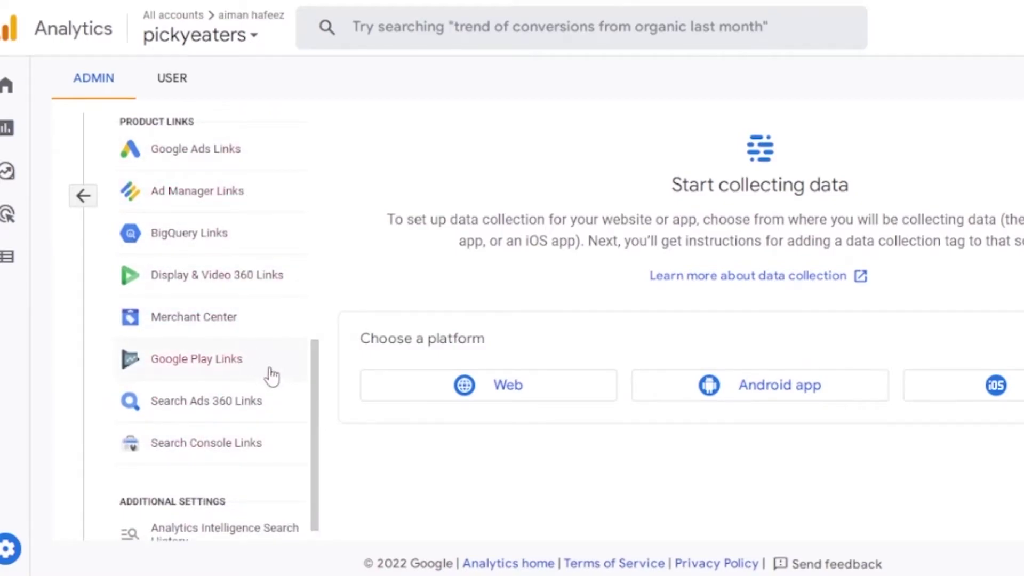
drag(314, 372, 295, 130)
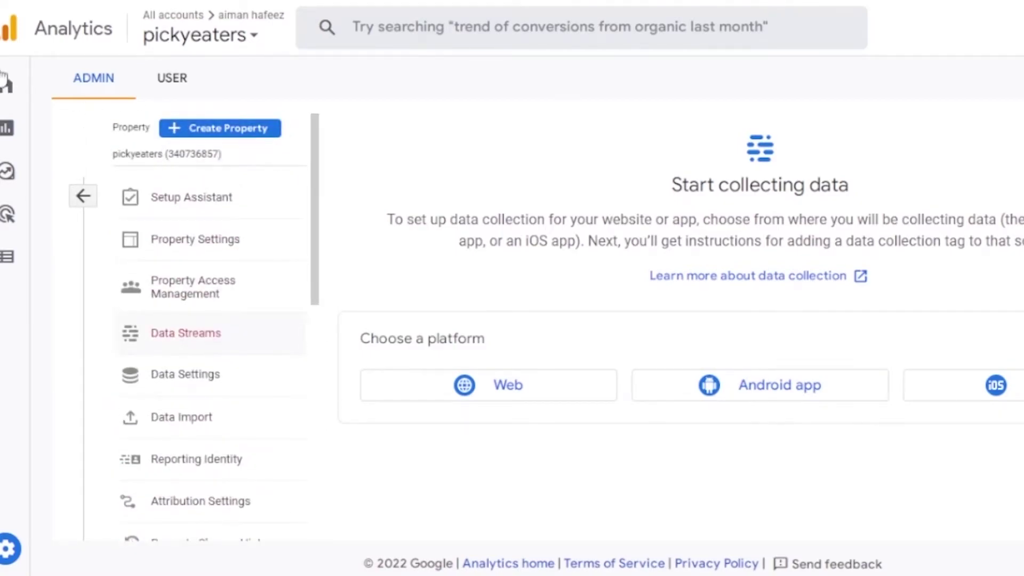
- Open the Reports snapshot and examine its overview cards and the report types under Engagement
mouse_move(4, 83)
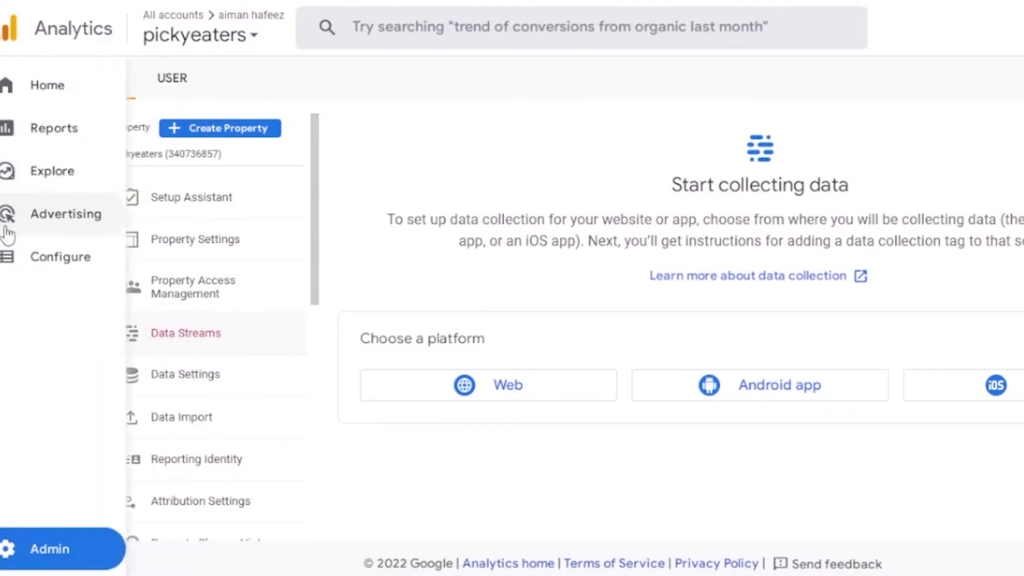
mouse_move(5, 262)
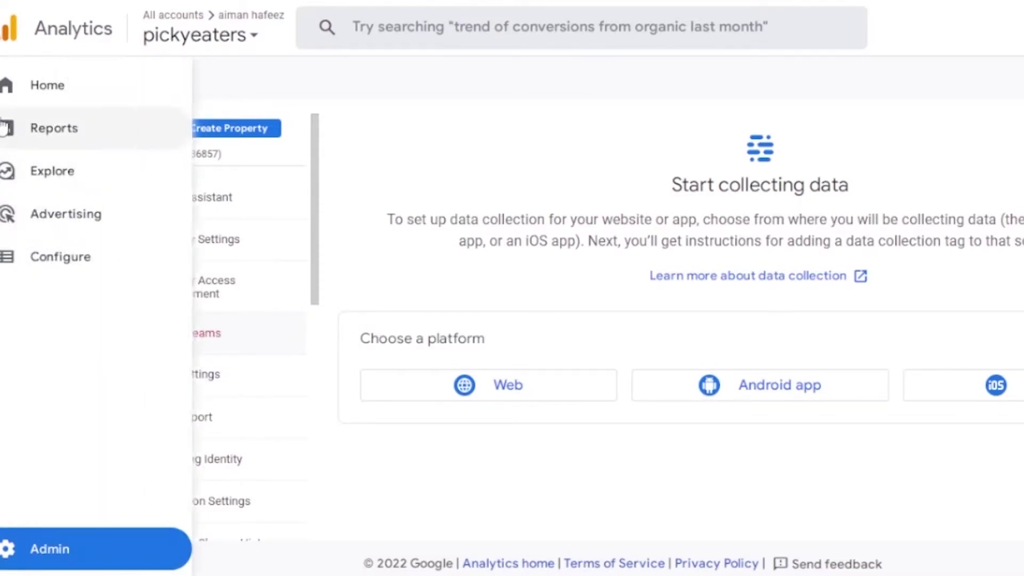
click(10, 130)
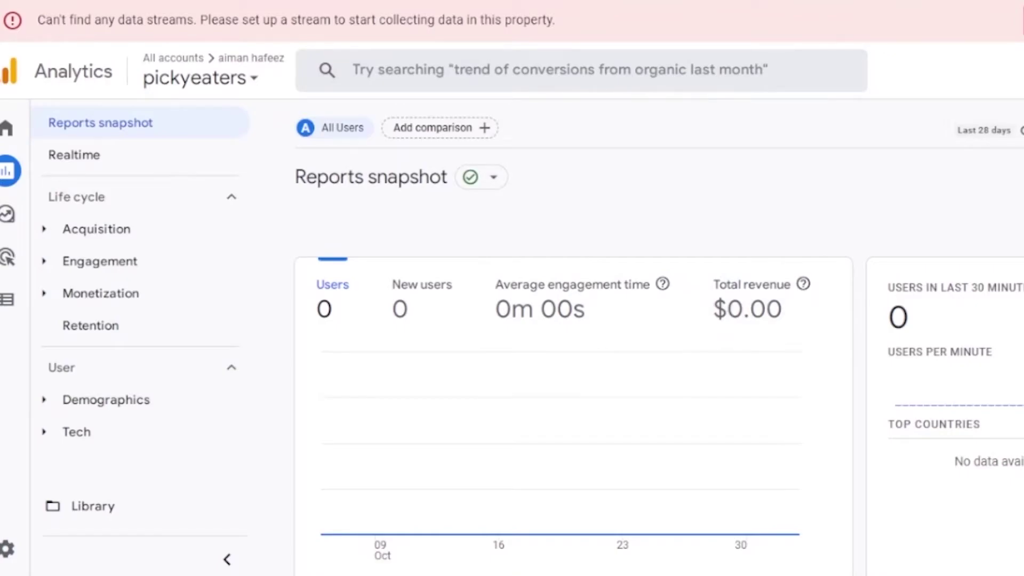
scroll(660, 400, down, 15)
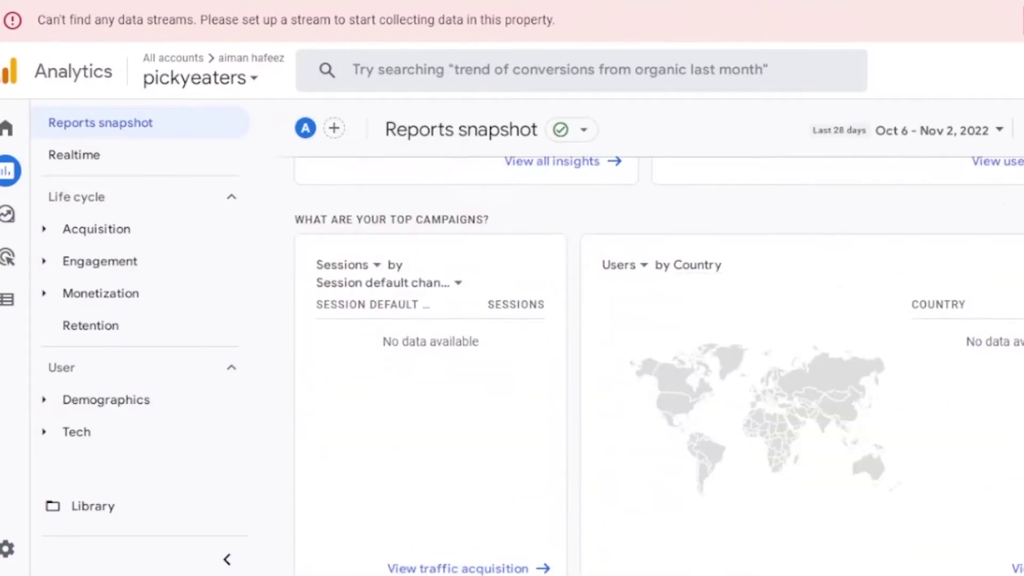
scroll(660, 369, up, 15)
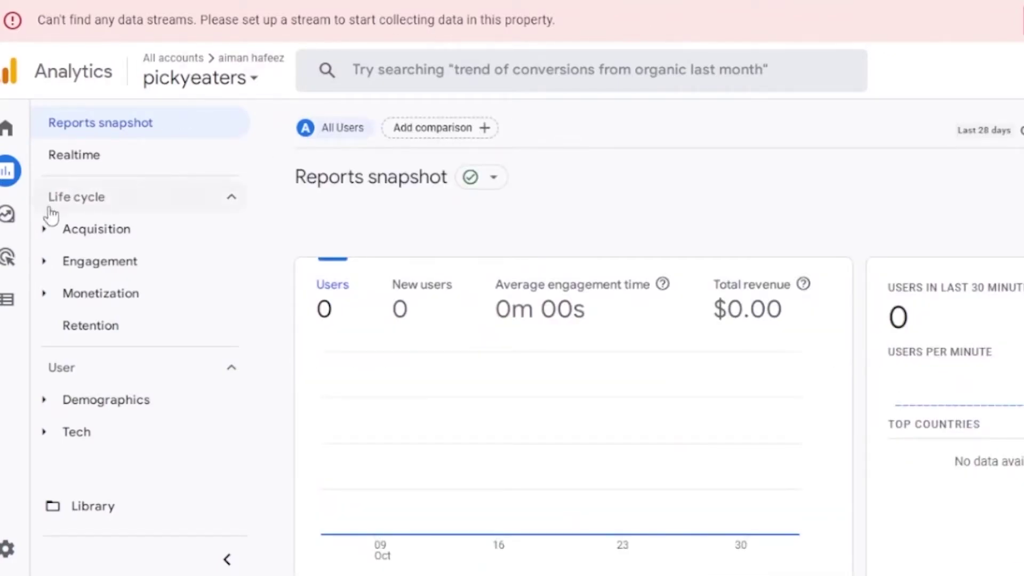
click(94, 267)
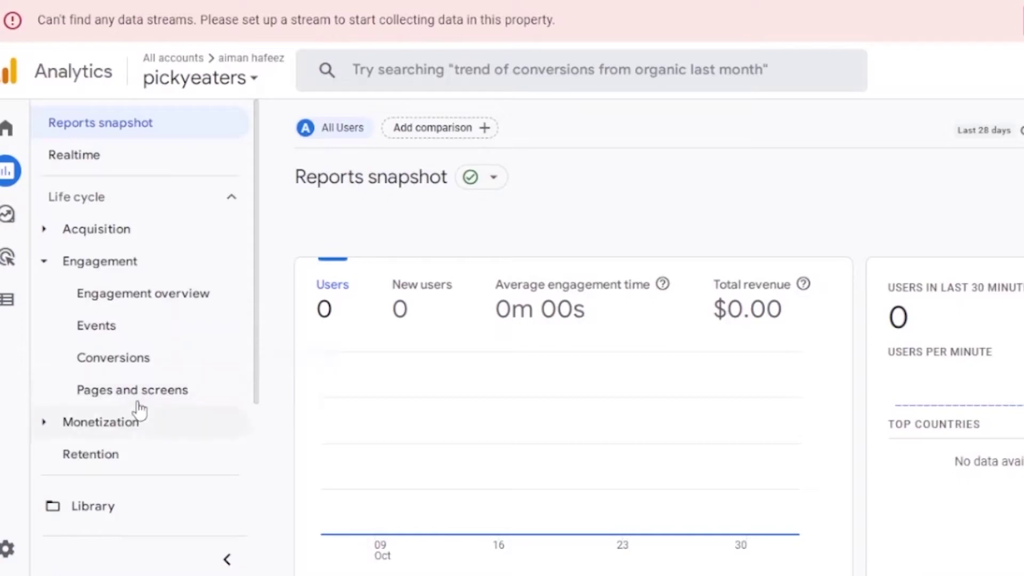
- Return to the Analytics home page and start setting up a web data stream
click(6, 129)
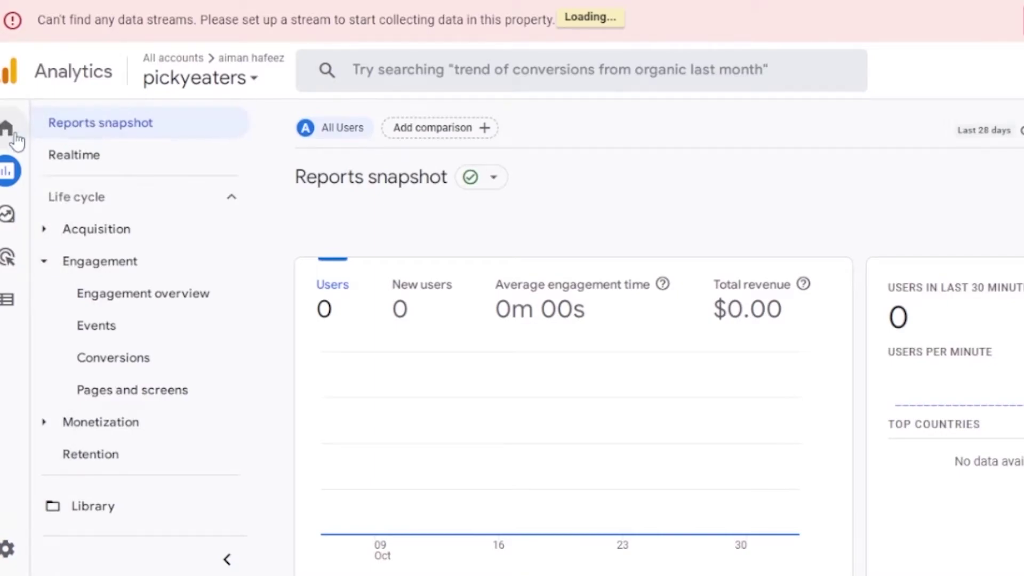
mouse_move(8, 260)
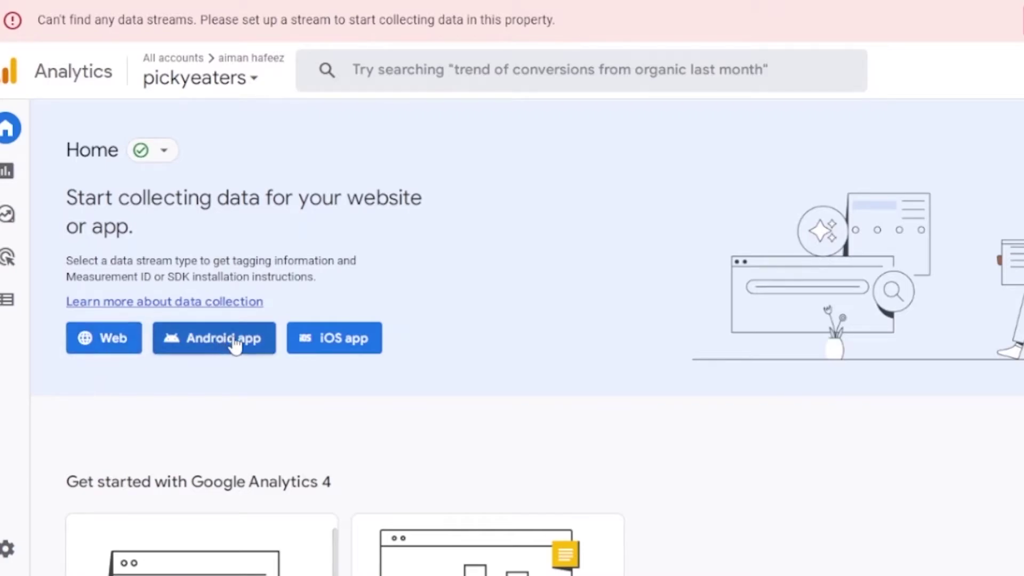
click(123, 352)
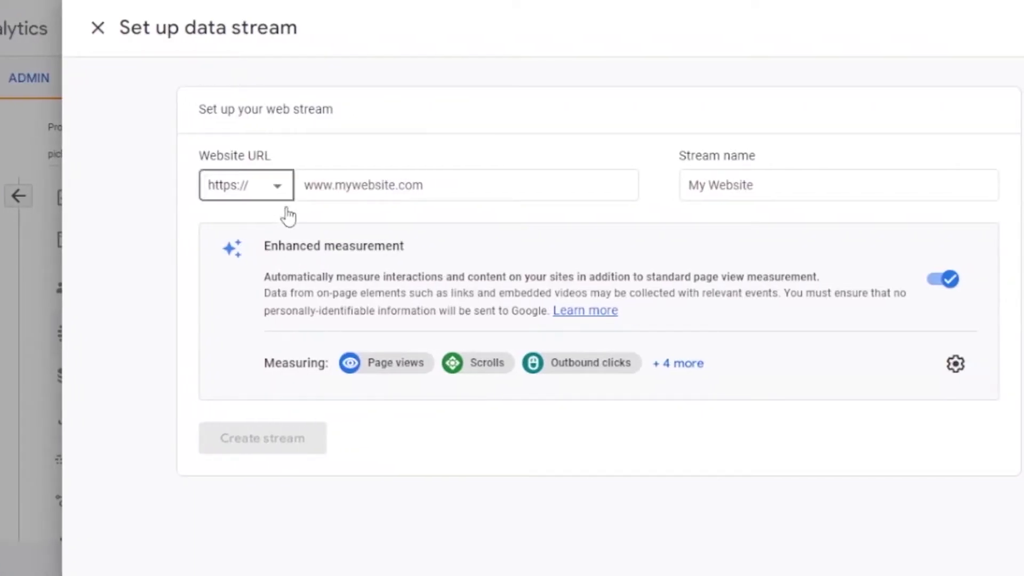
click(305, 190)
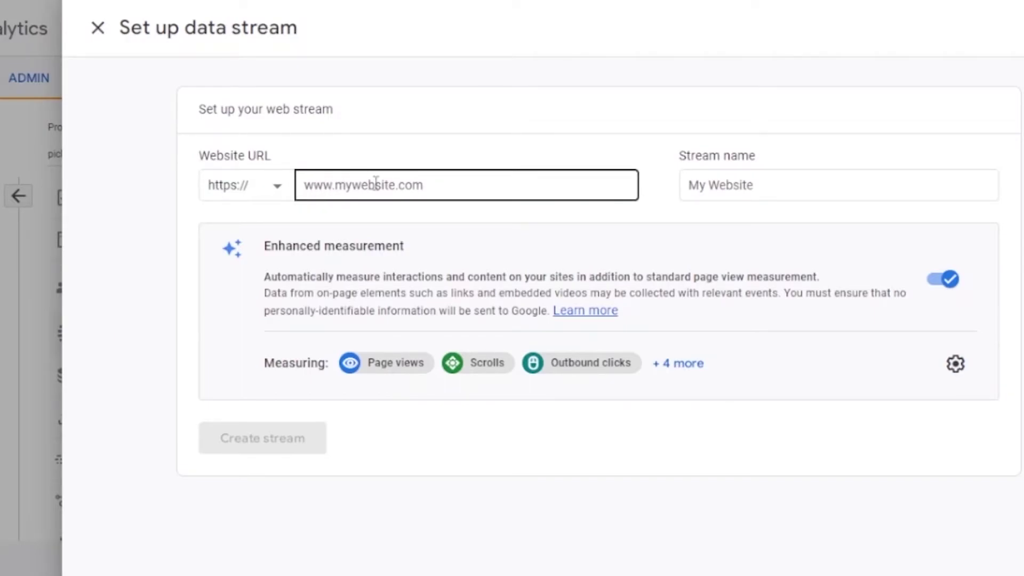
click(755, 172)
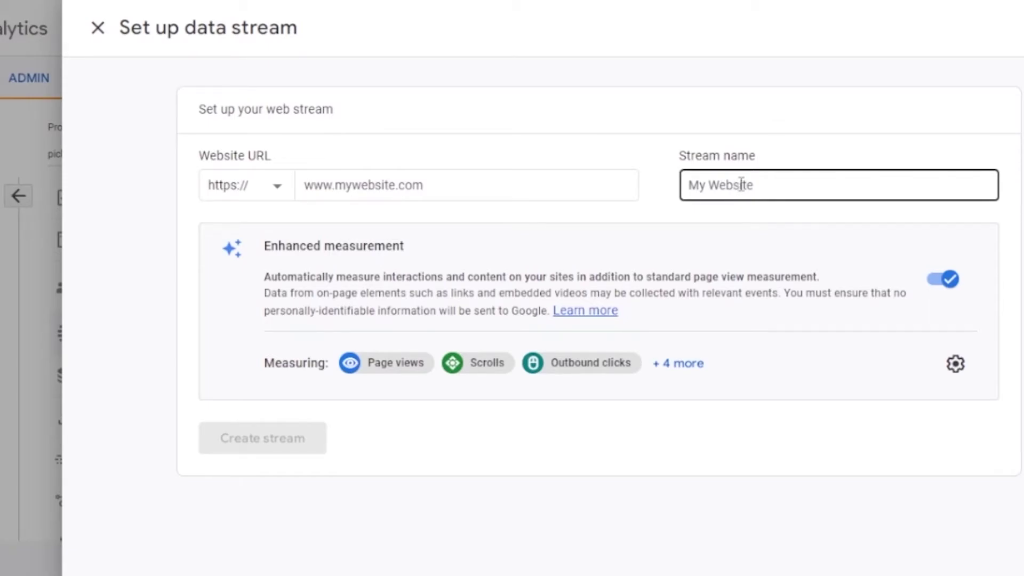
click(312, 379)
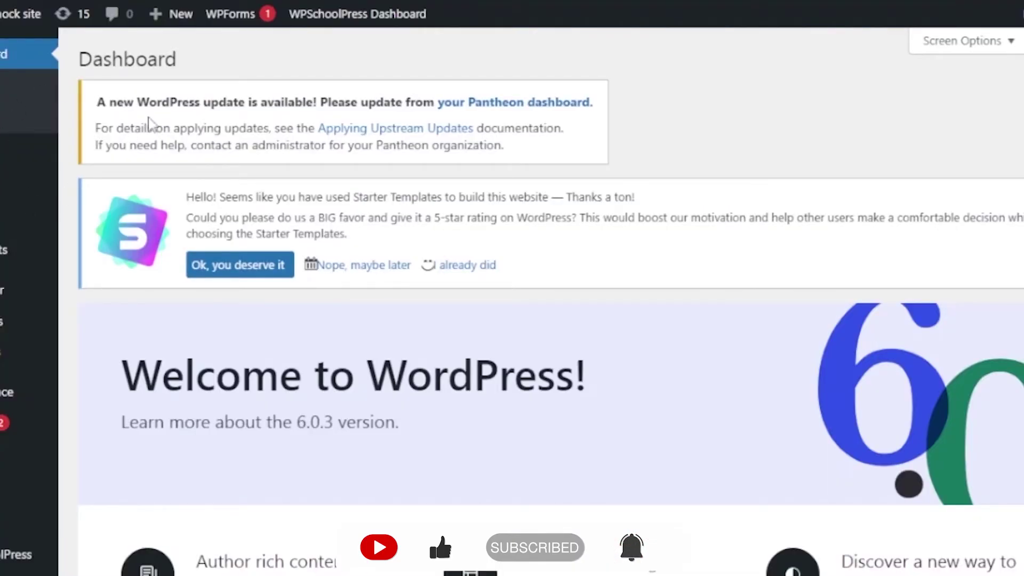
- Visit the mock site from its WordPress dashboard and copy the site's web address
mouse_move(16, 13)
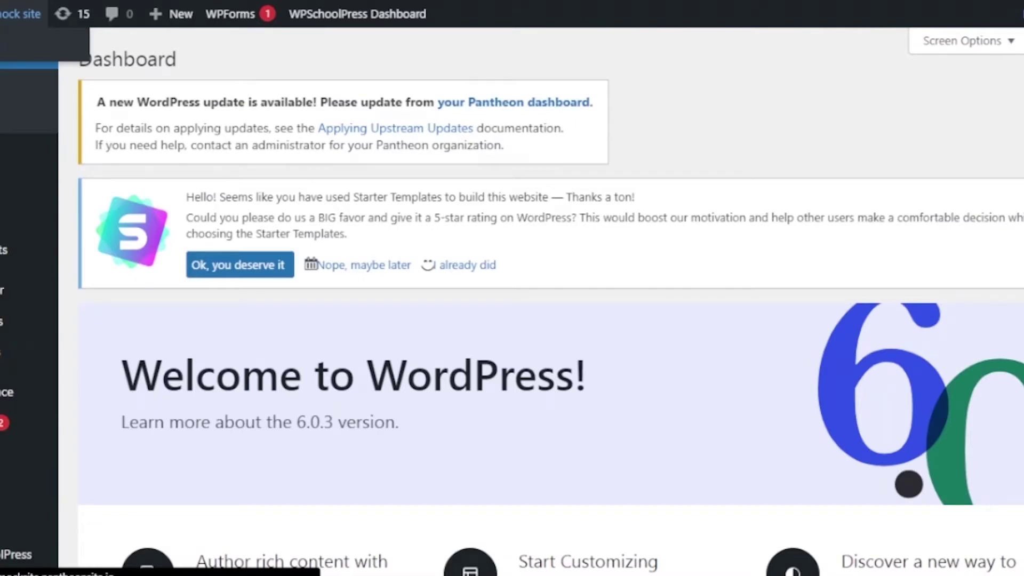
click(32, 43)
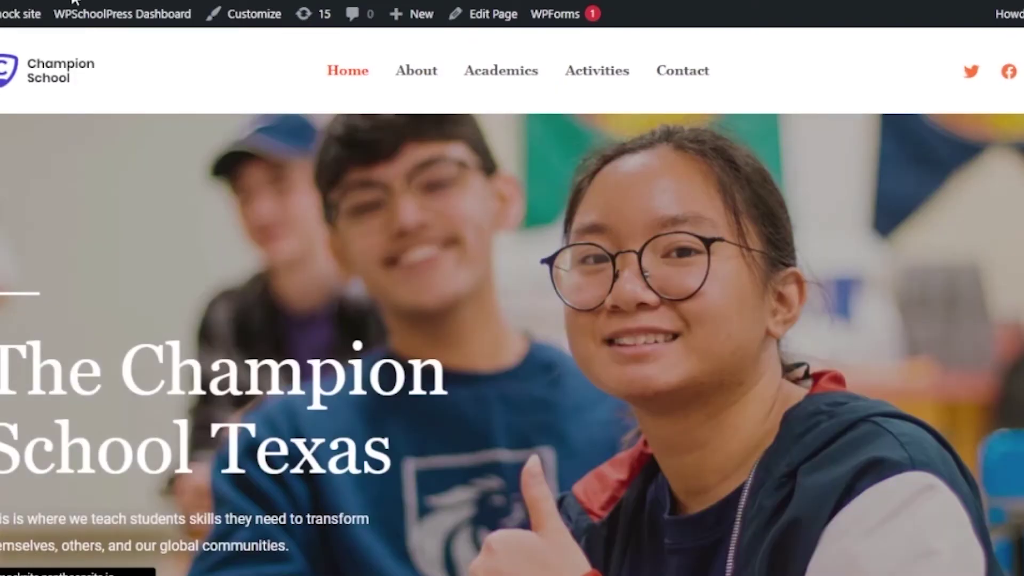
right_click(74, 3)
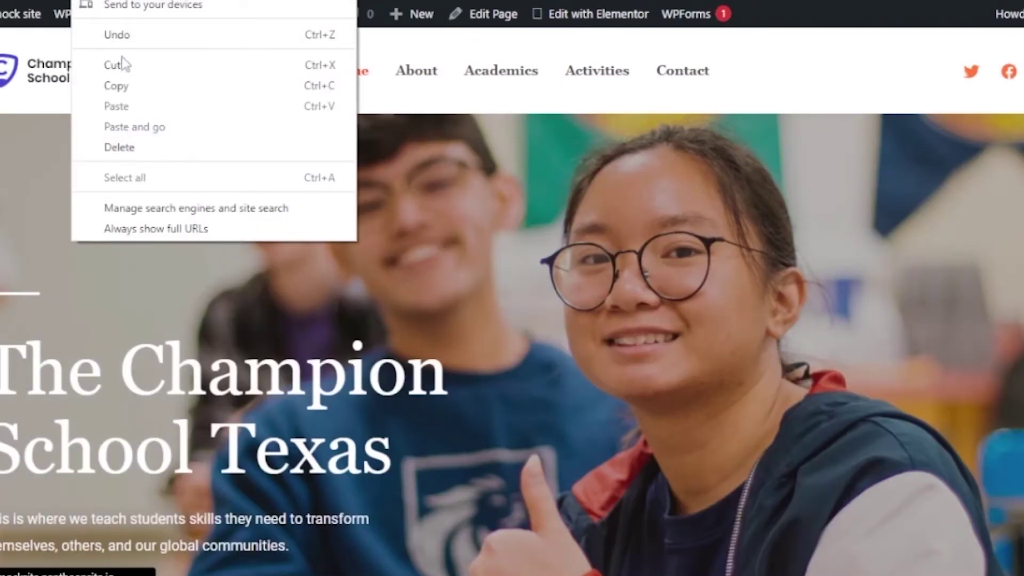
click(122, 87)
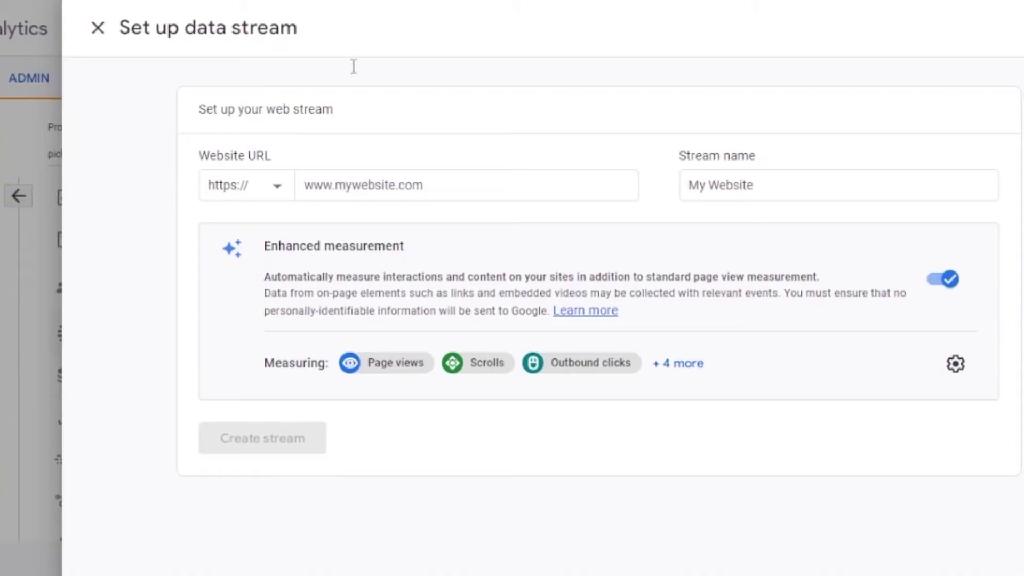
- Switch back to Google Analytics and paste dev-mocksite.pantheonsite.io/ as the web stream's website URL
click(527, 176)
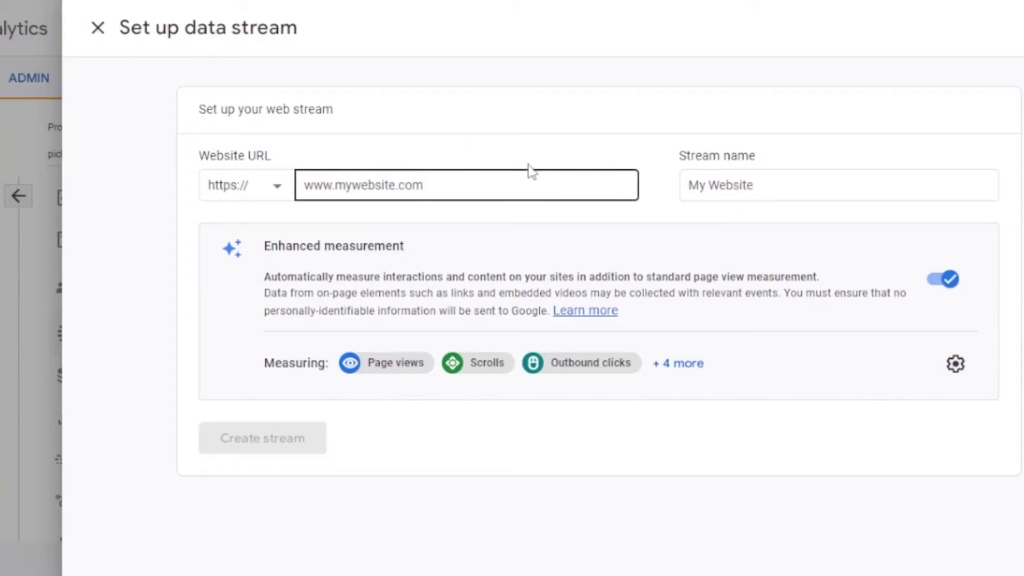
right_click(385, 190)
click(450, 292)
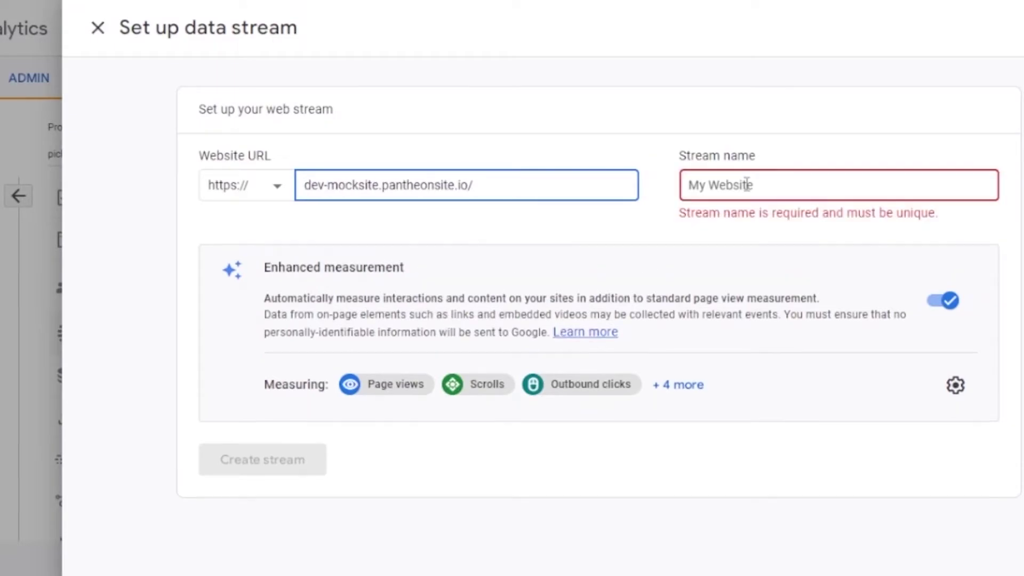
- Name the stream "mock site" and create it with enhanced measurement enabled
click(747, 185)
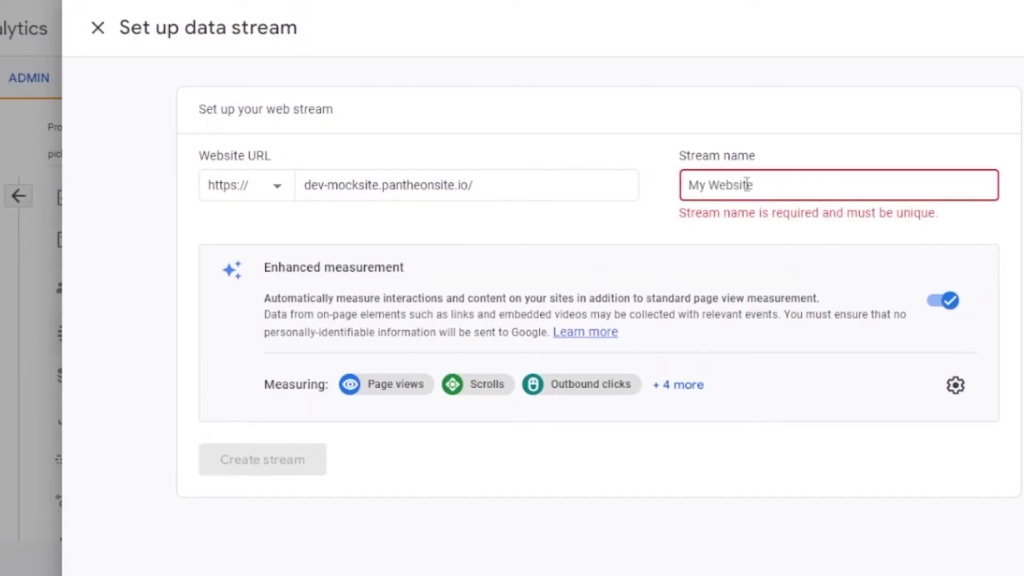
text(mock site)
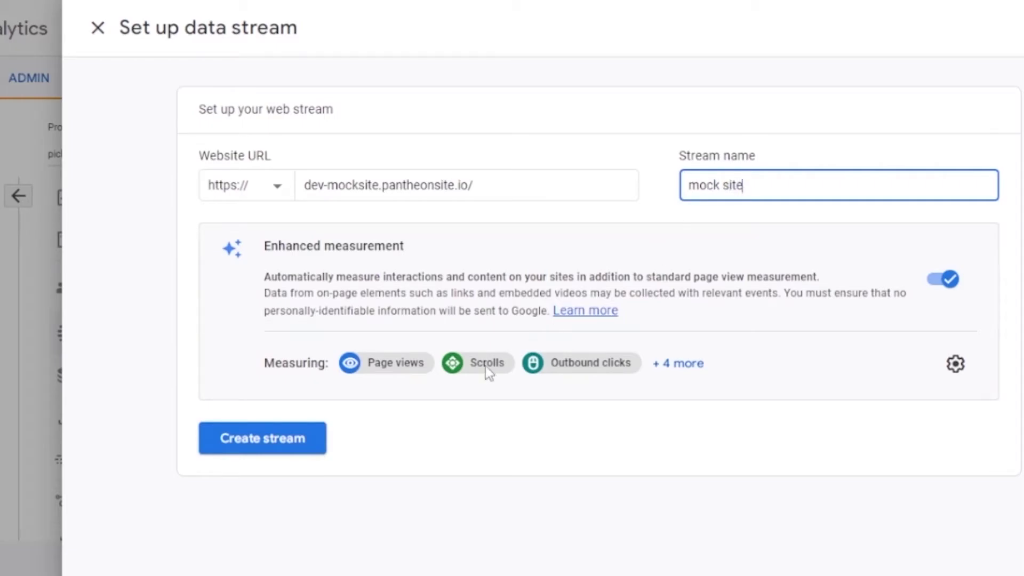
click(288, 445)
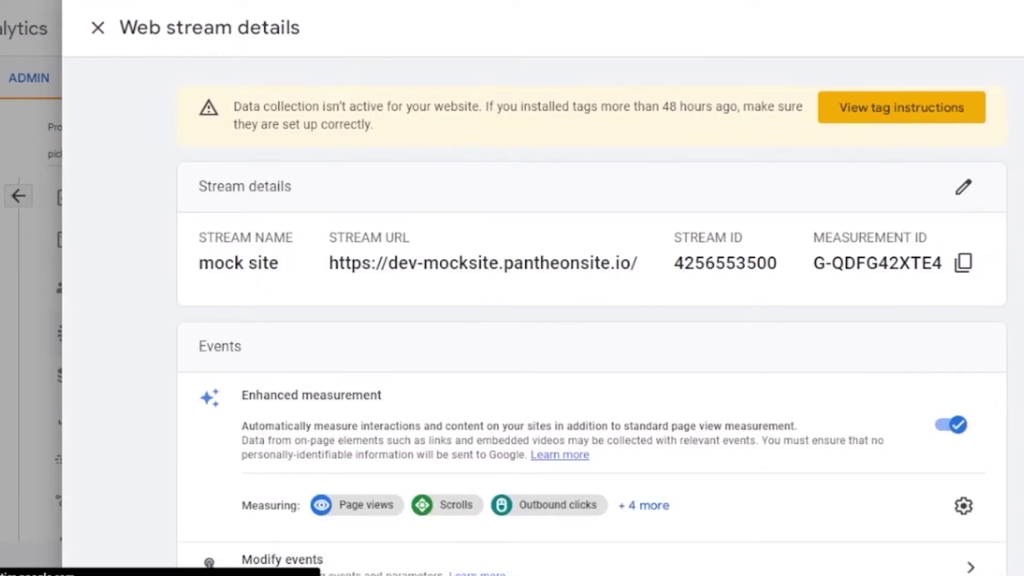
- Review the mock site's web stream details, including its events and Google tag options
scroll(592, 315, down, 3)
scroll(592, 315, down, 5)
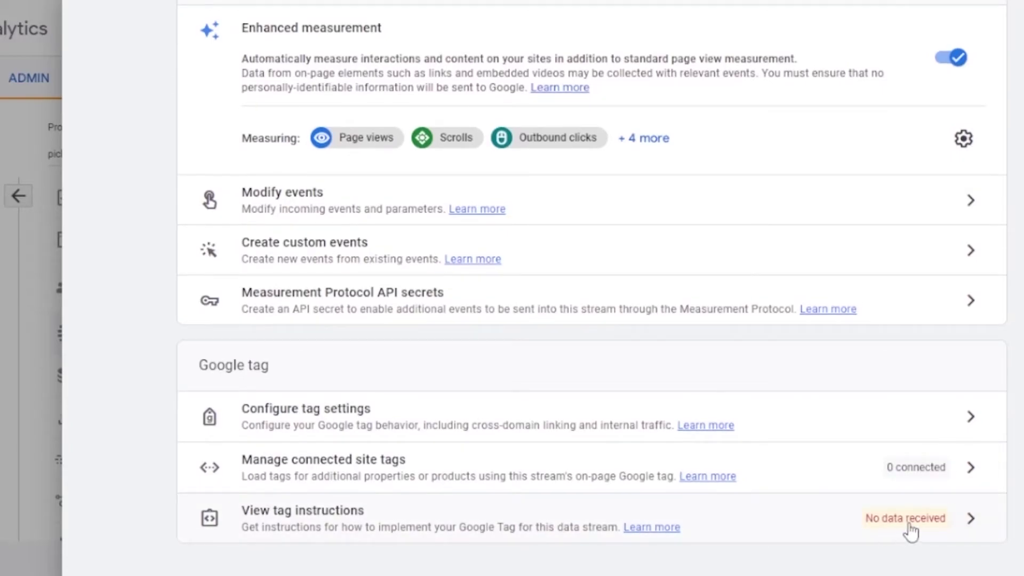
scroll(592, 288, up, 5)
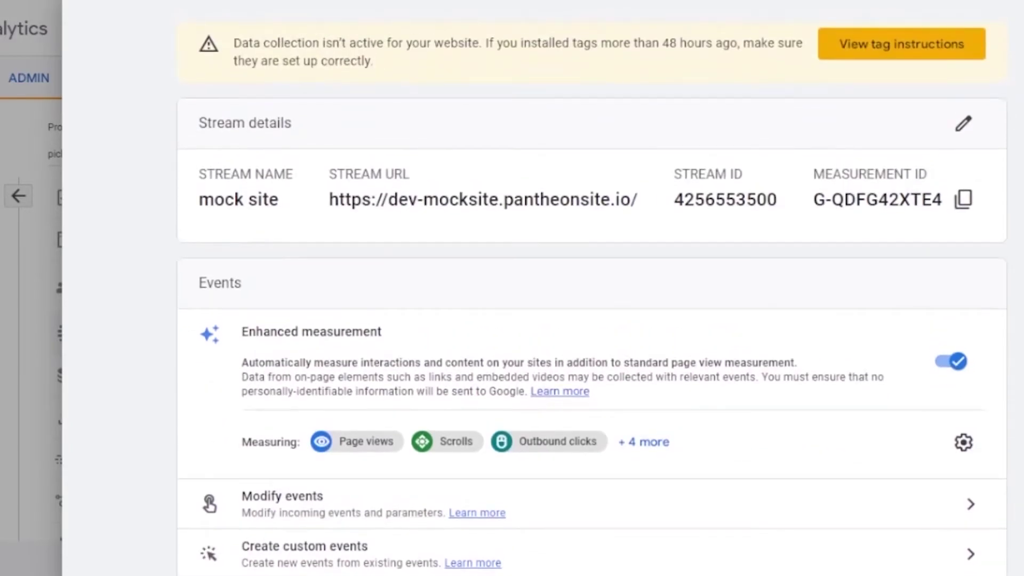
scroll(592, 288, down, 1)
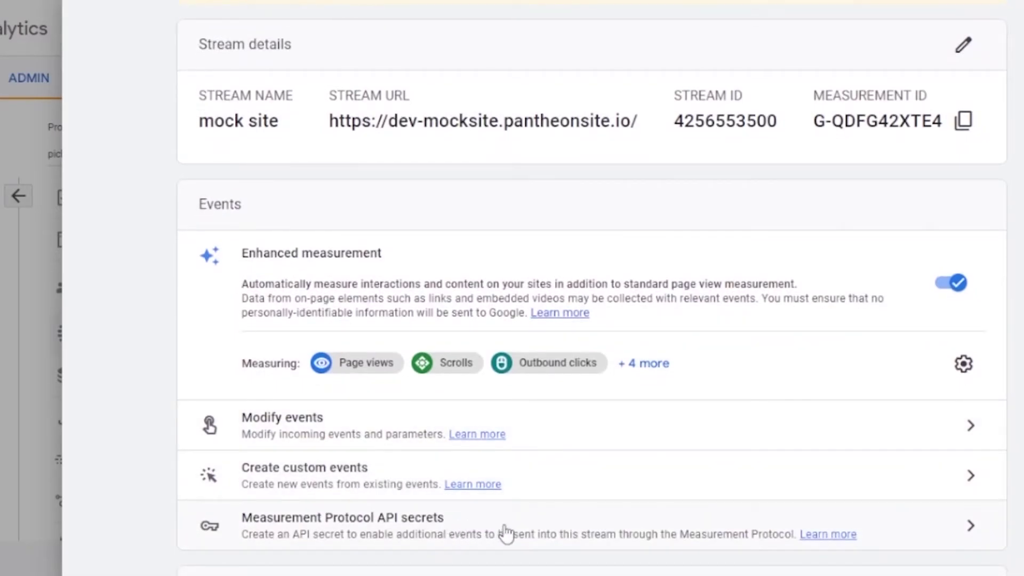
scroll(592, 288, down, 3)
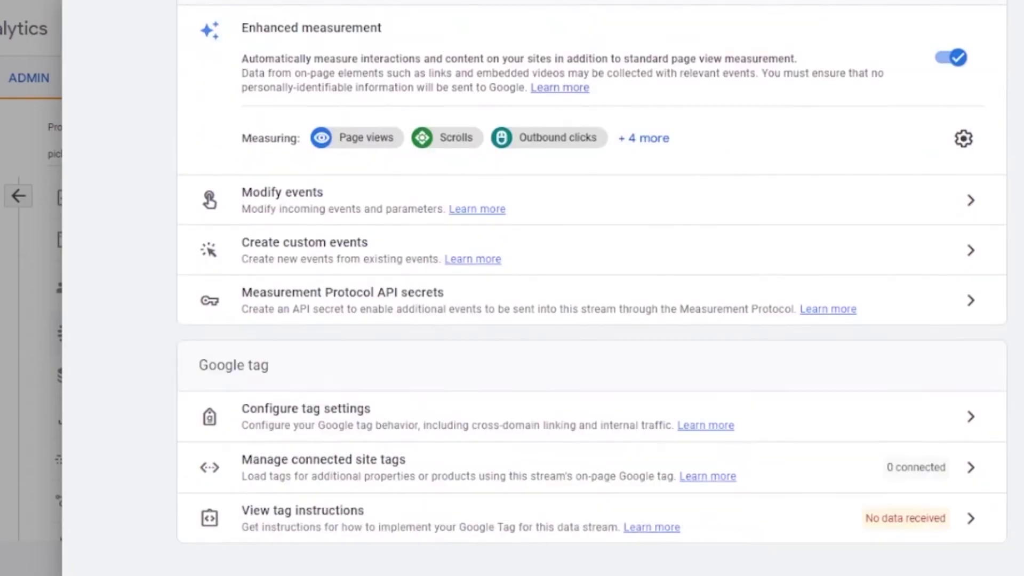
scroll(592, 288, up, 5)
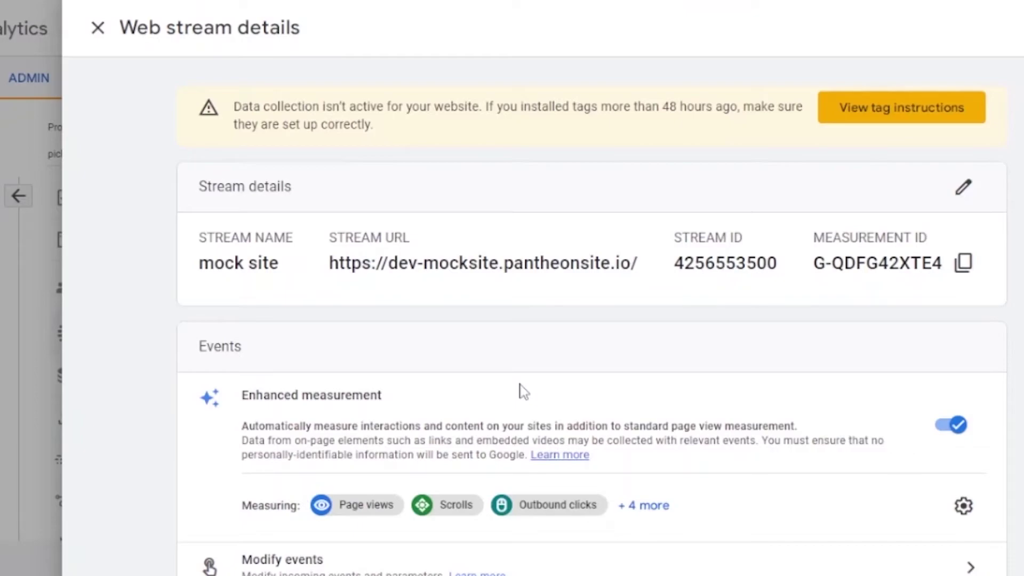
- Examine the mock site's Google tag configuration settings from its web stream details, and close them
click(868, 125)
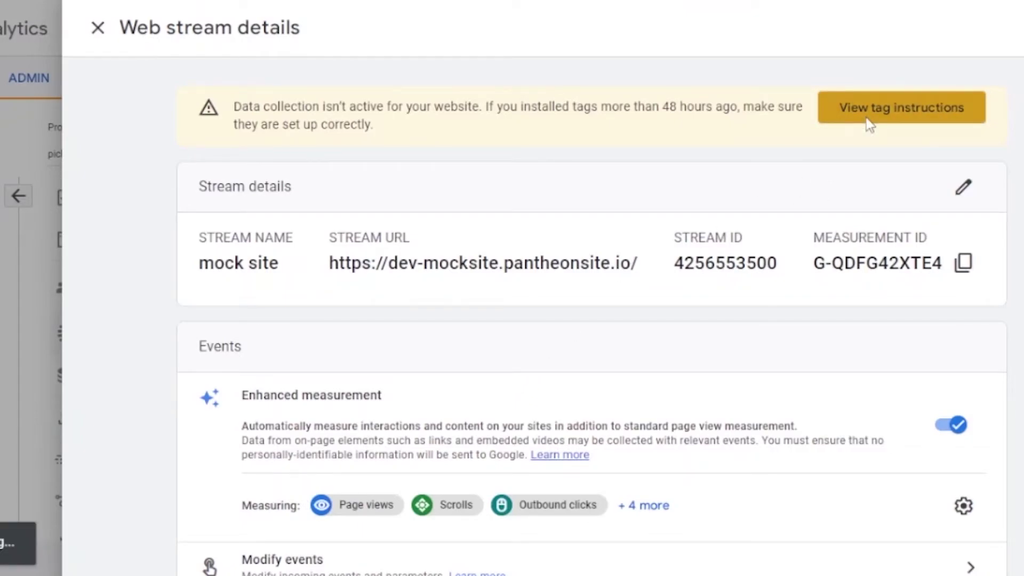
scroll(480, 187, down, 5)
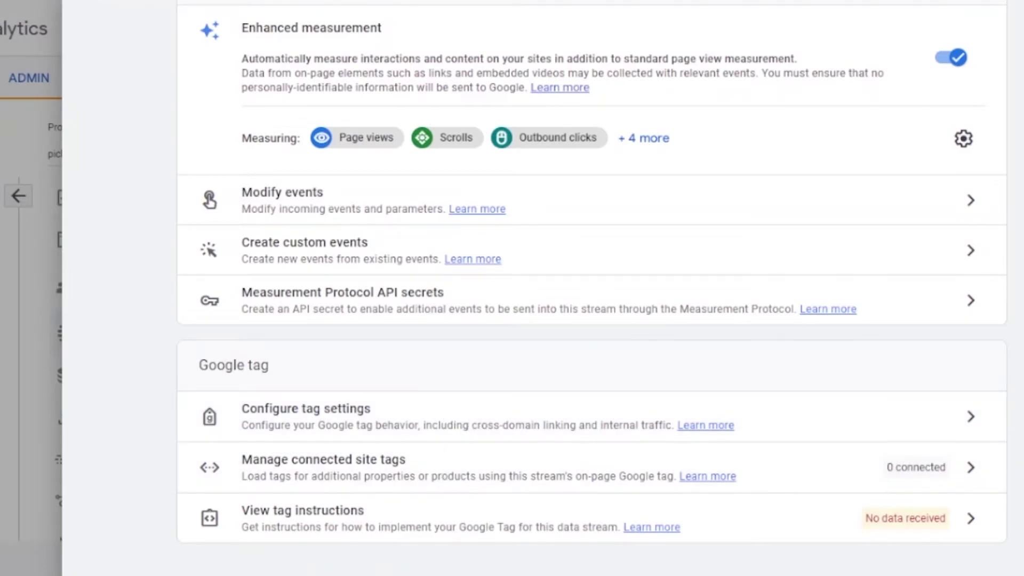
click(971, 426)
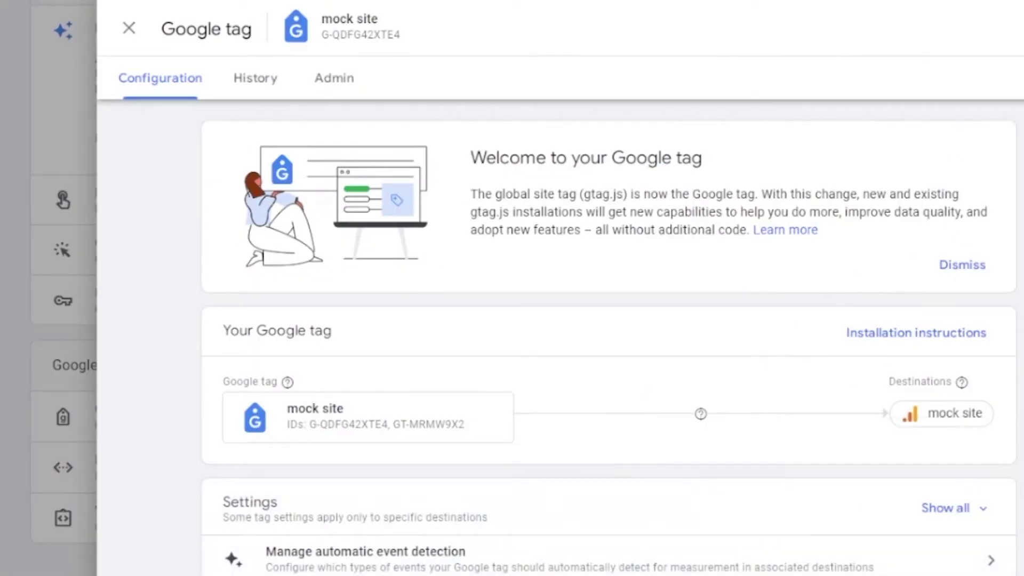
scroll(609, 342, down, 3)
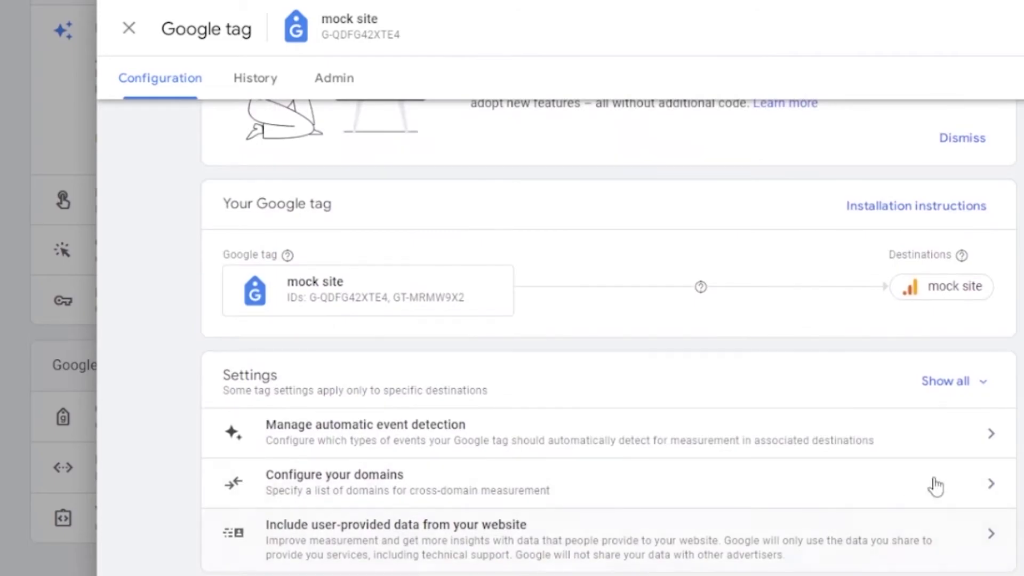
click(128, 28)
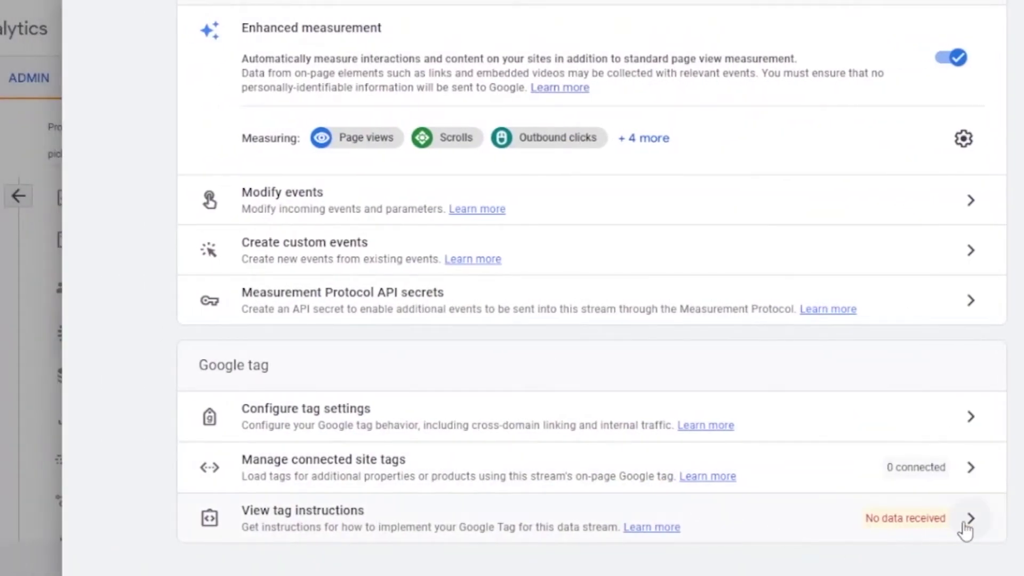
- Open the mock site's Google tag installation instructions and show the code for manual installation
click(969, 530)
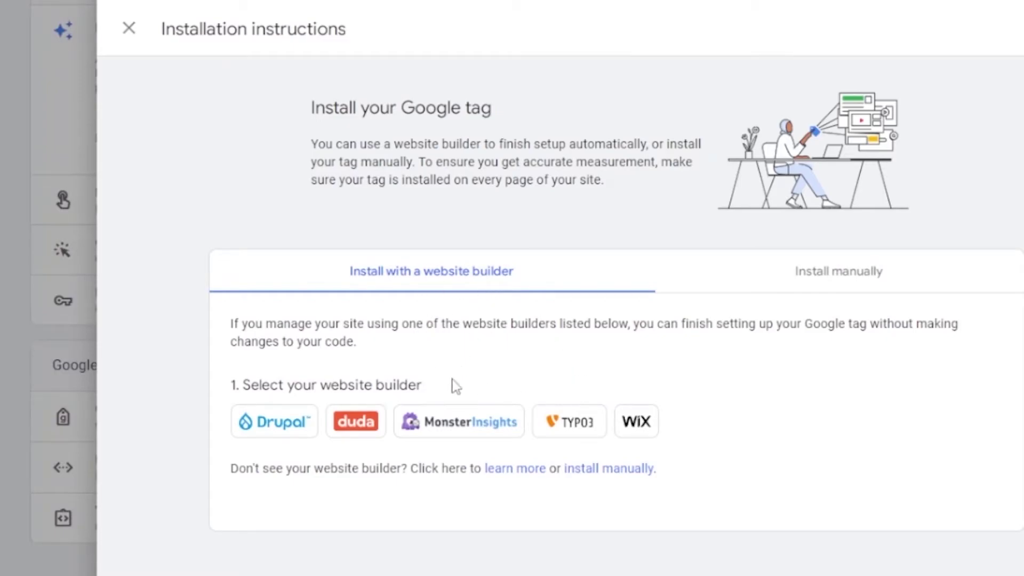
click(842, 265)
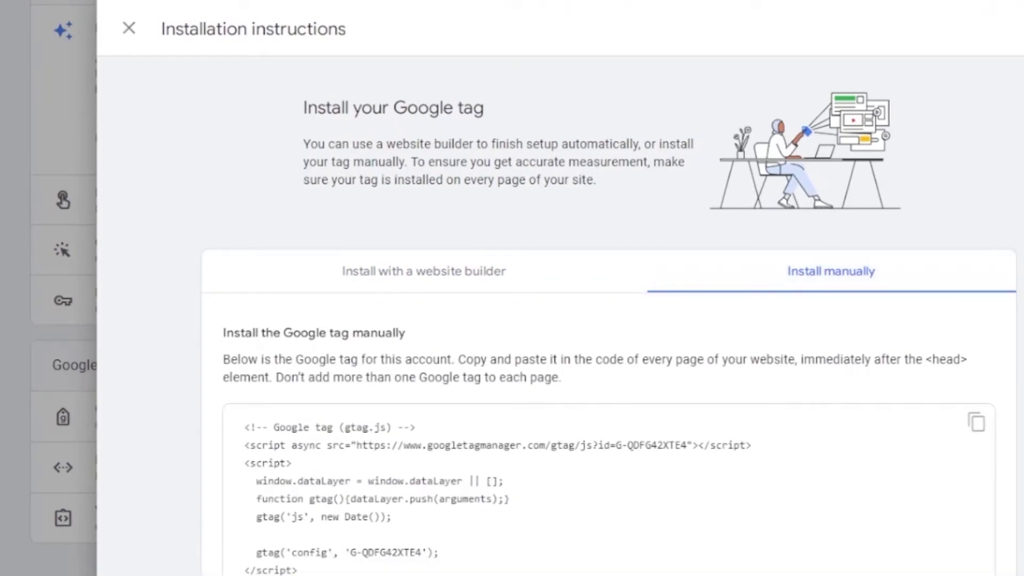
scroll(610, 315, down, 3)
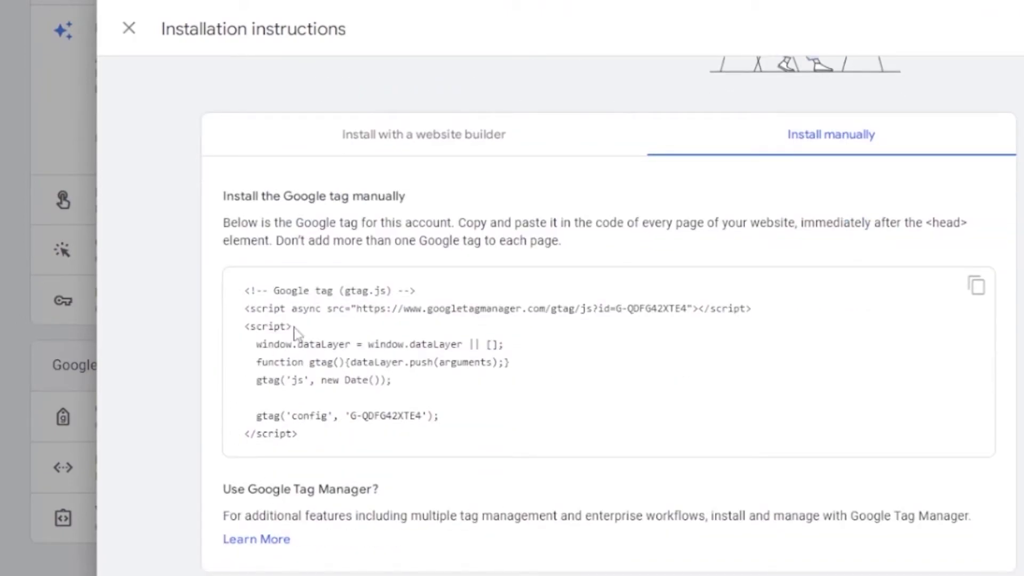
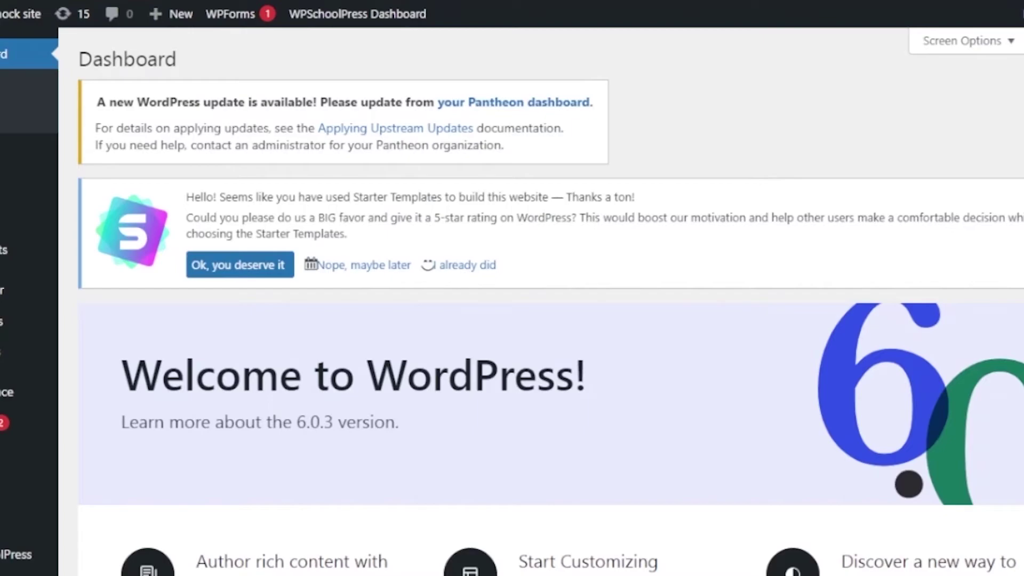
- Switch to the WordPress dashboard, search new plugins for hfcm, and install and activate Header Footer Code Manager
mouse_move(66, 433)
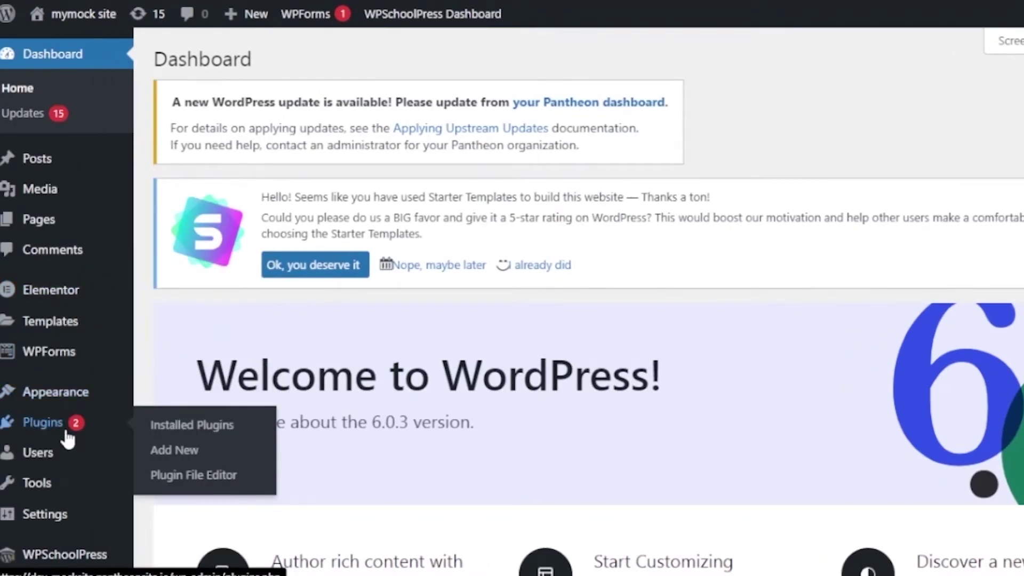
click(177, 453)
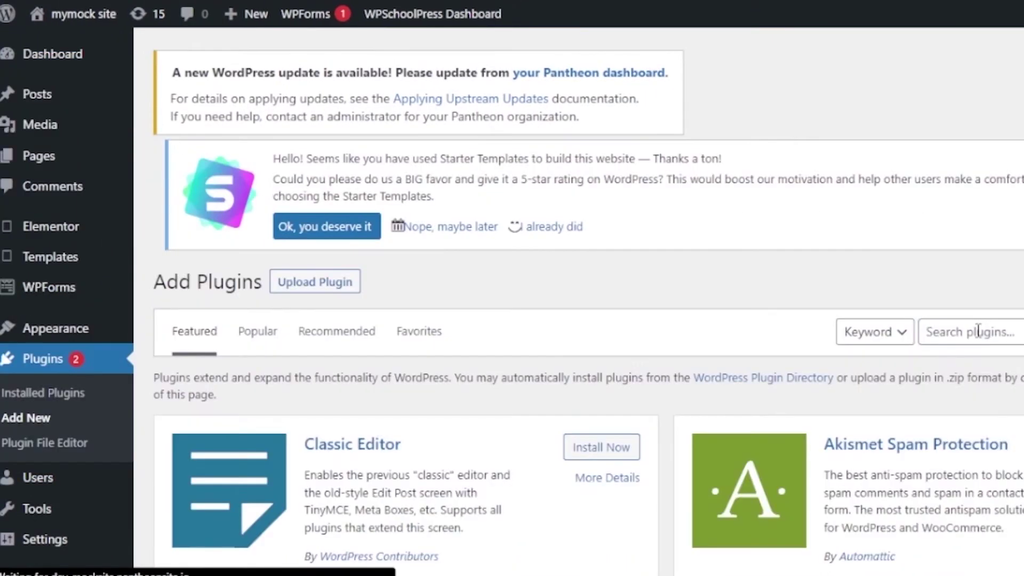
click(978, 331)
text(hm)
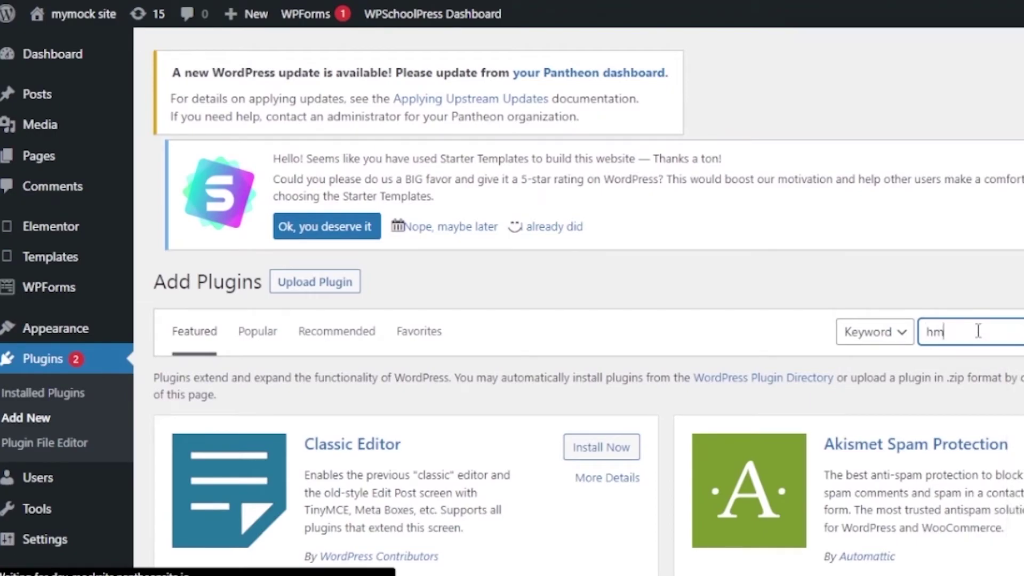
text(cm)
scroll(968, 213, down, 3)
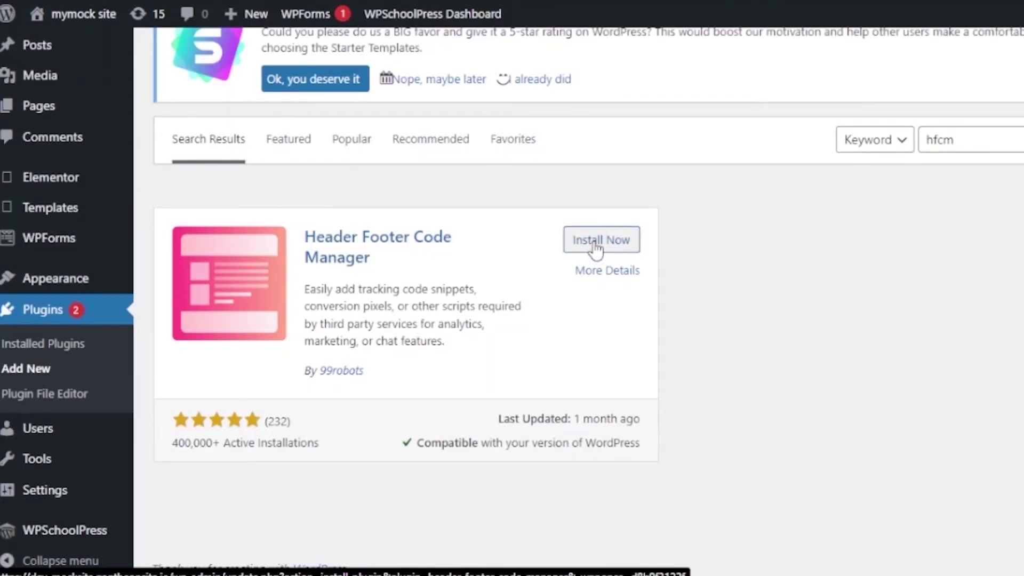
click(597, 248)
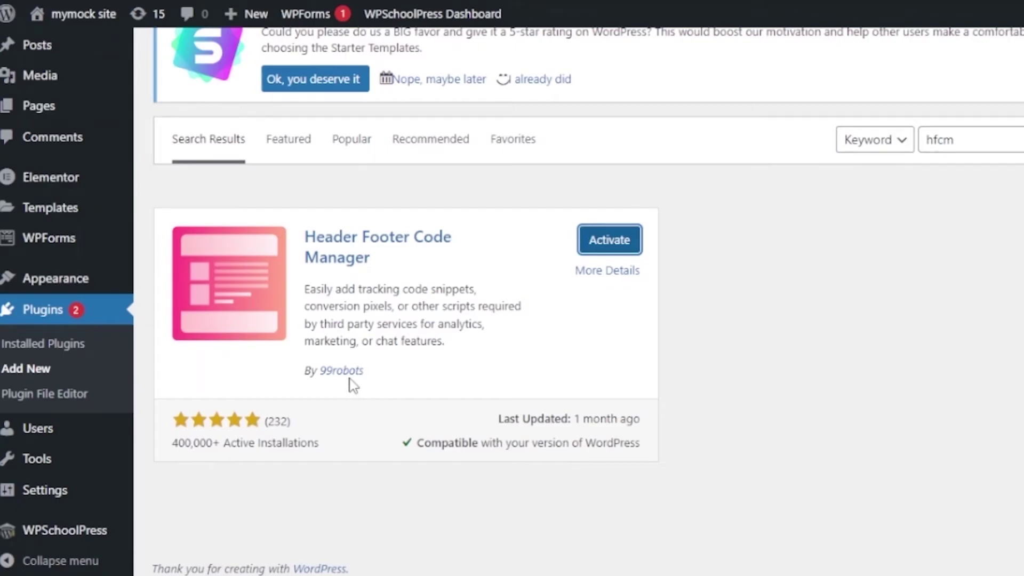
click(612, 249)
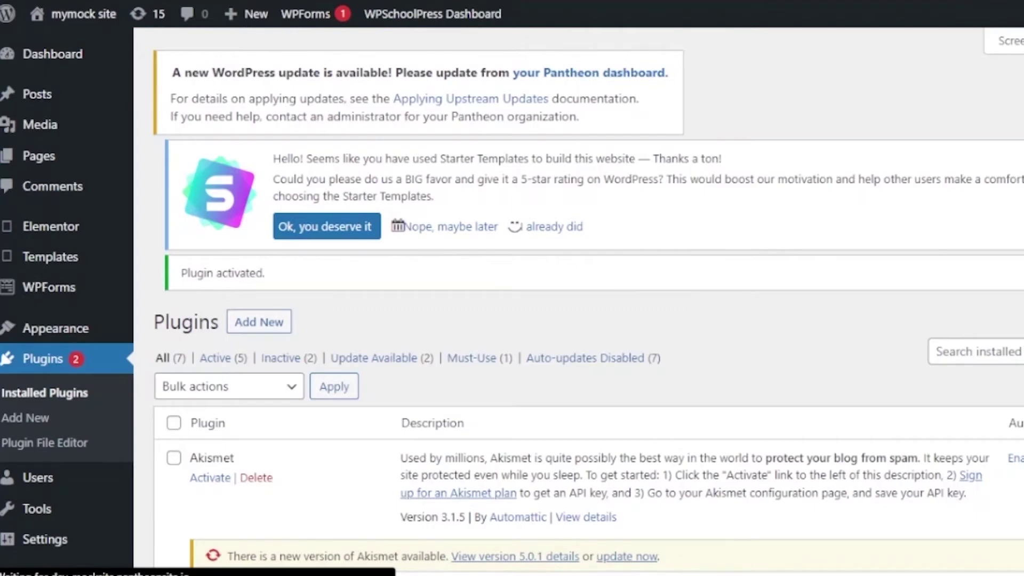
- Open the settings of Header Footer Code Manager and start a new snippet named GOOGLE ANALYTICS
scroll(715, 316, down, 6)
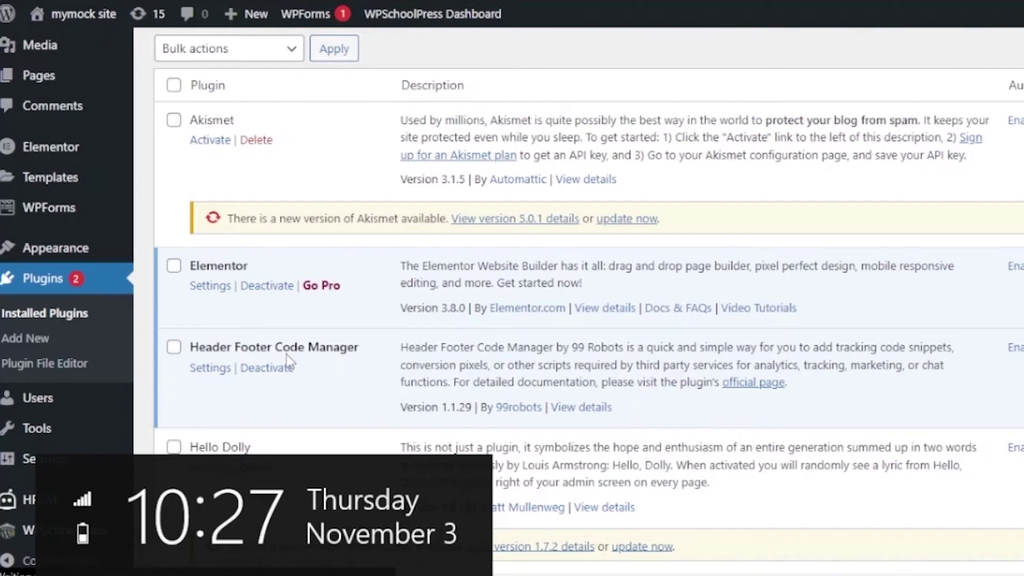
click(219, 368)
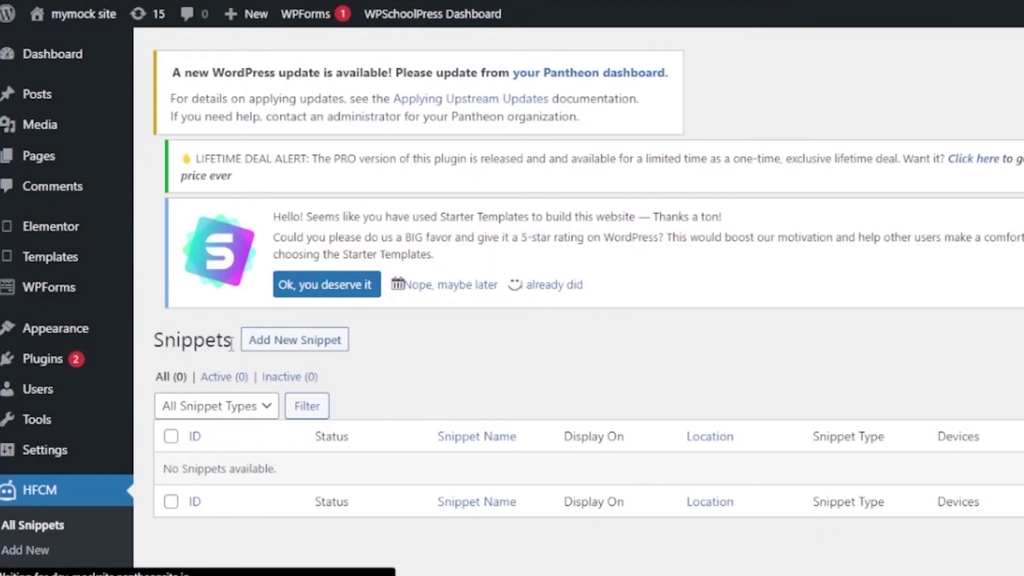
scroll(724, 316, down, 2)
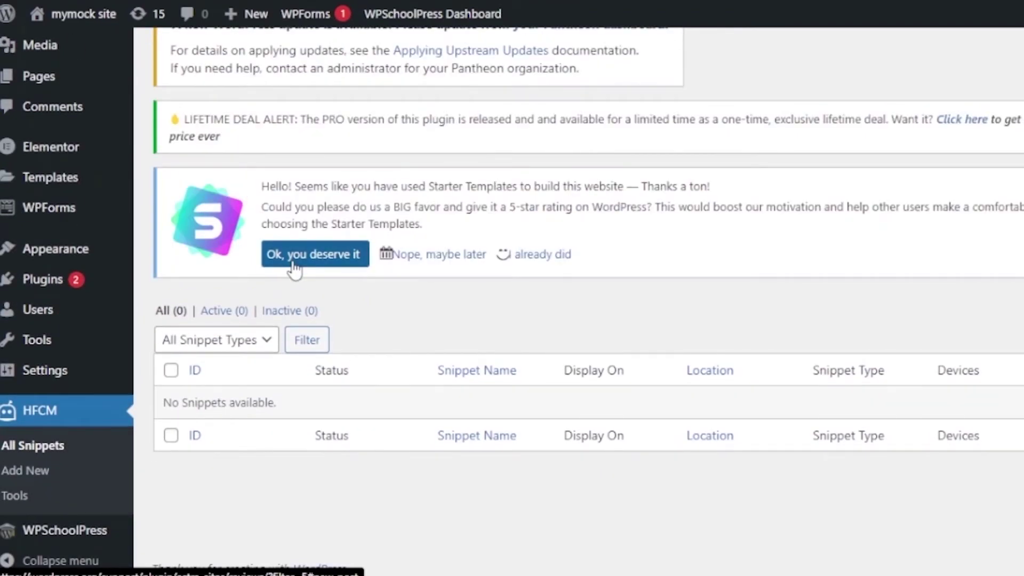
click(293, 264)
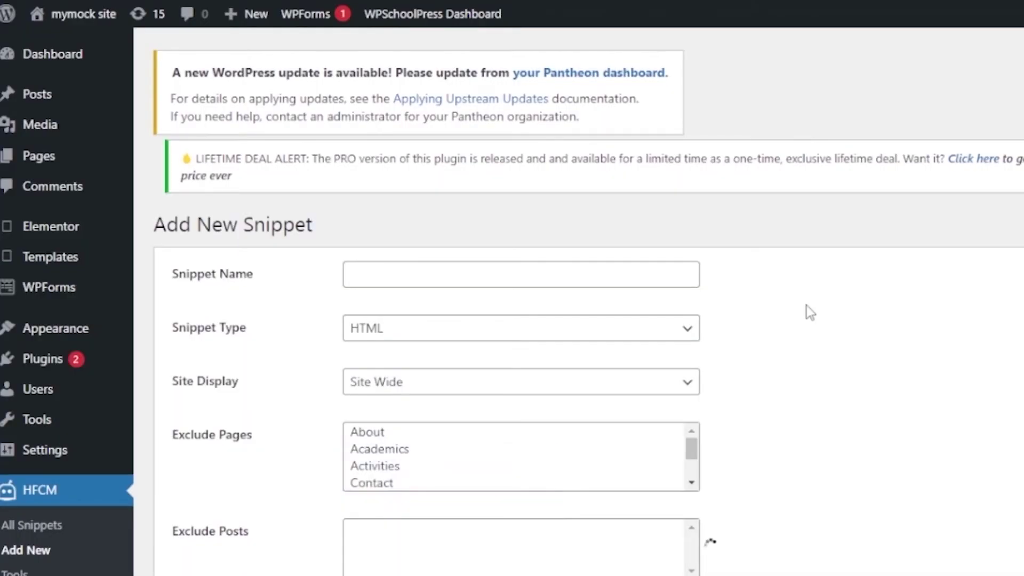
click(531, 279)
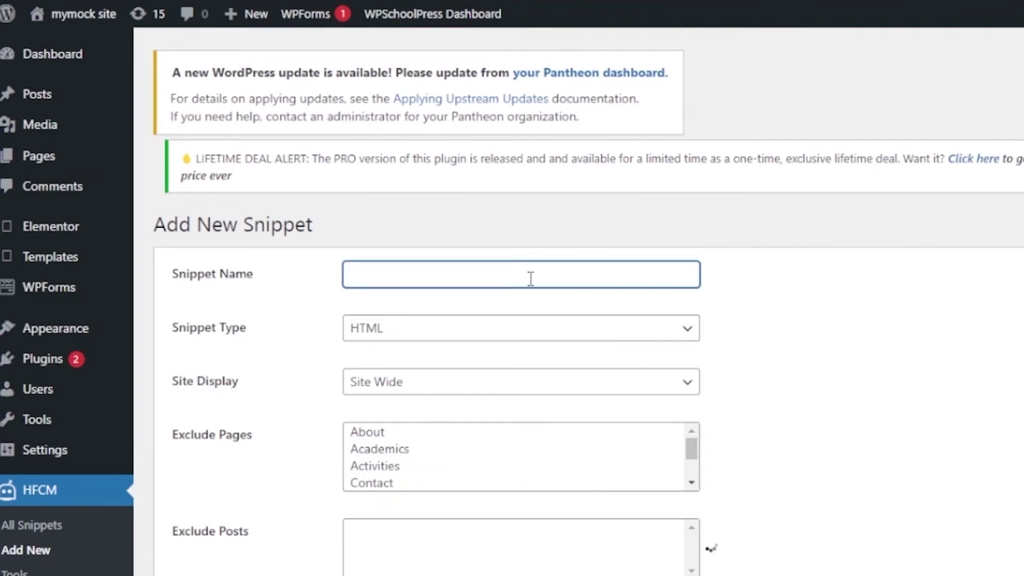
text(GOOGLE ANALYTICS)
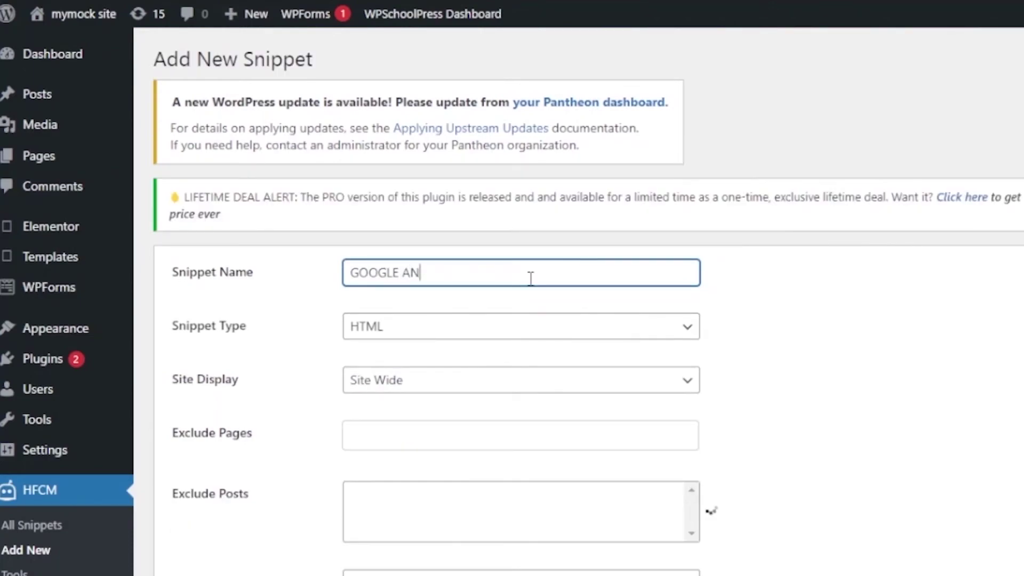
- Set the snippet type to Javascript, keep the site display as Site Wide, and check the remaining snippet options
click(690, 329)
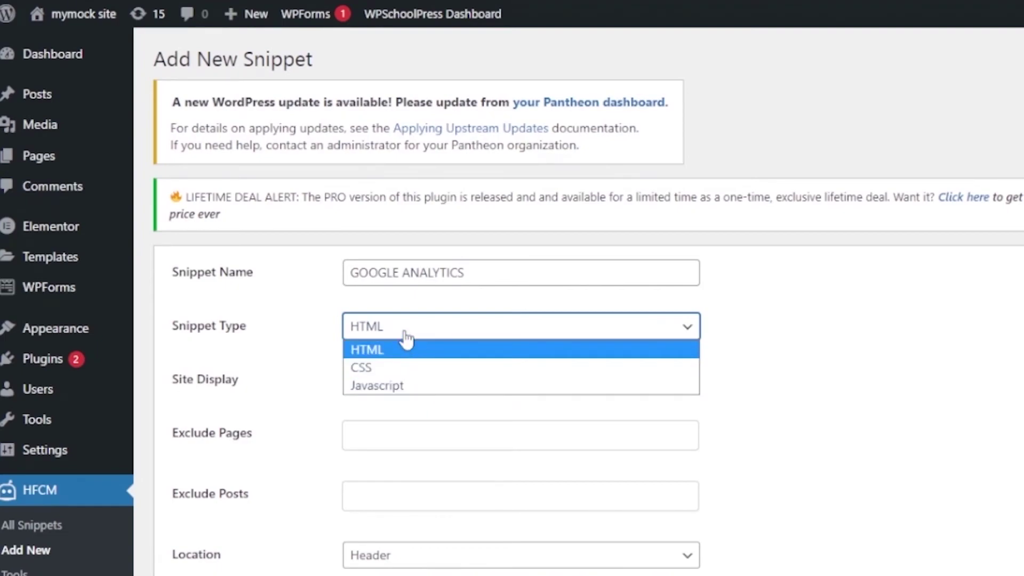
click(411, 397)
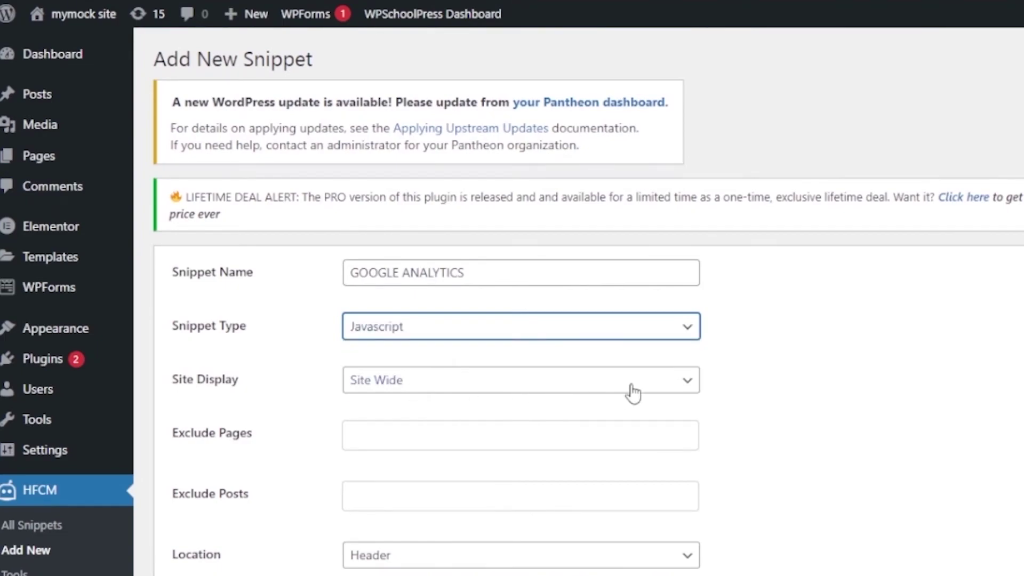
click(689, 382)
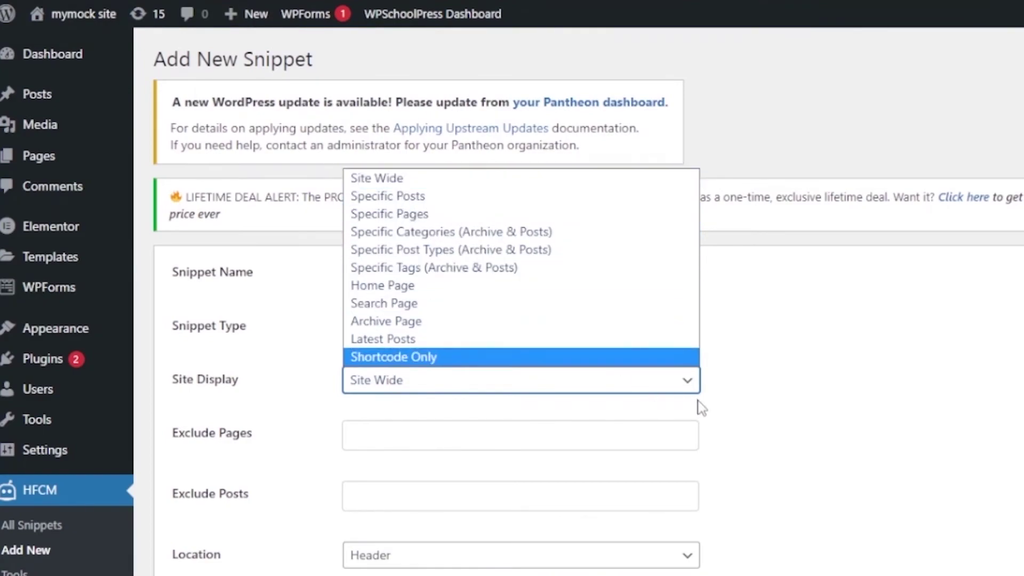
click(689, 383)
scroll(534, 299, down, 5)
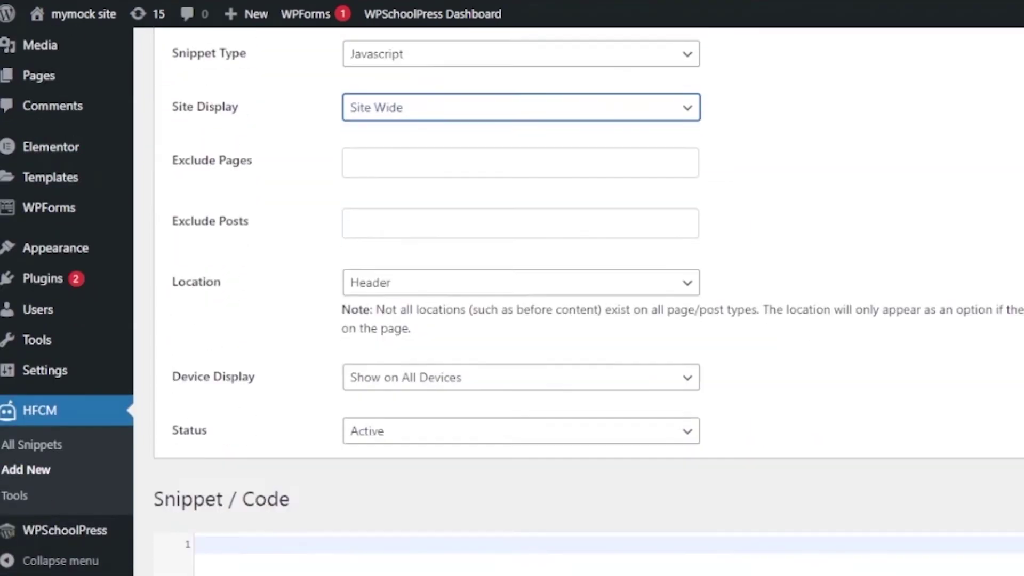
scroll(533, 299, up, 2)
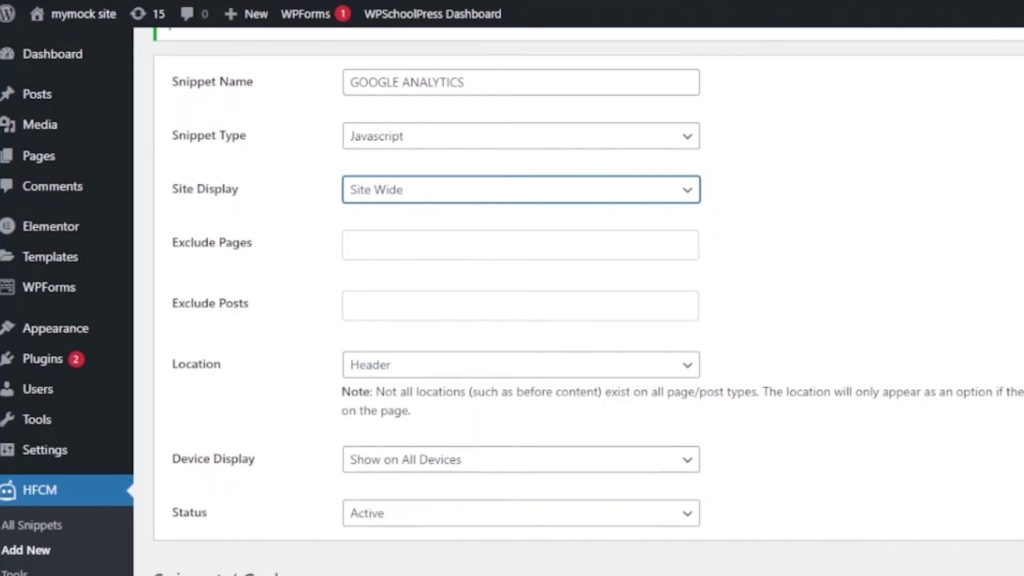
scroll(587, 298, down, 3)
scroll(587, 299, down, 7)
scroll(587, 299, up, 5)
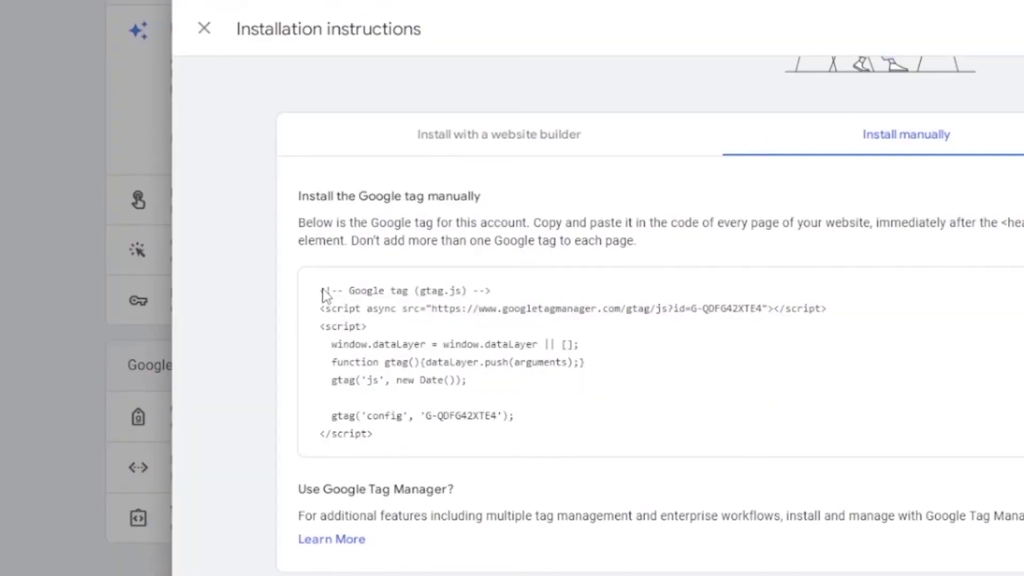
- Copy the complete Google tag code from Google Analytics into the WordPress snippet's code area and save the snippet
drag(323, 292, 374, 438)
right_click(380, 358)
click(427, 376)
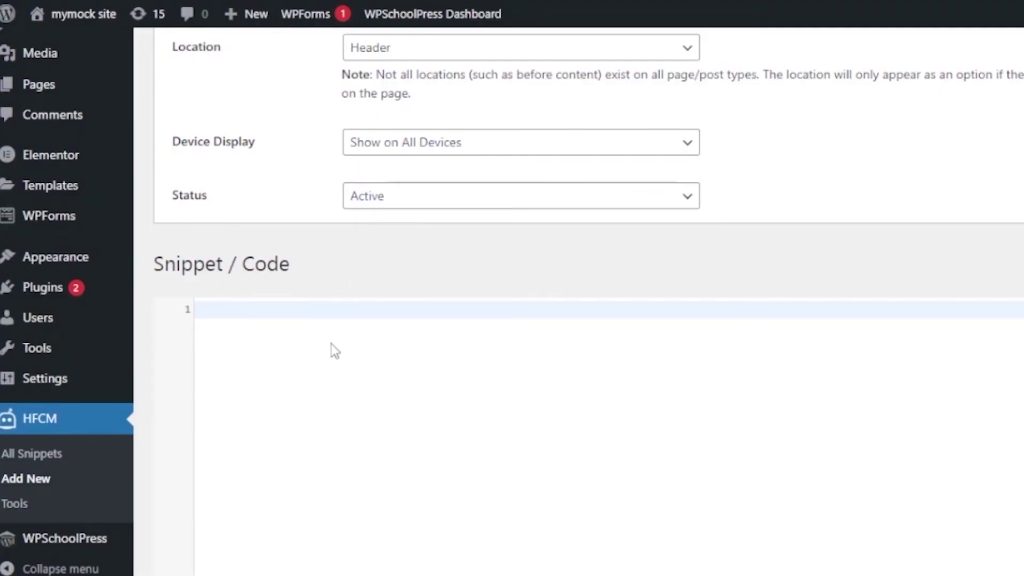
key(ctrl+v)
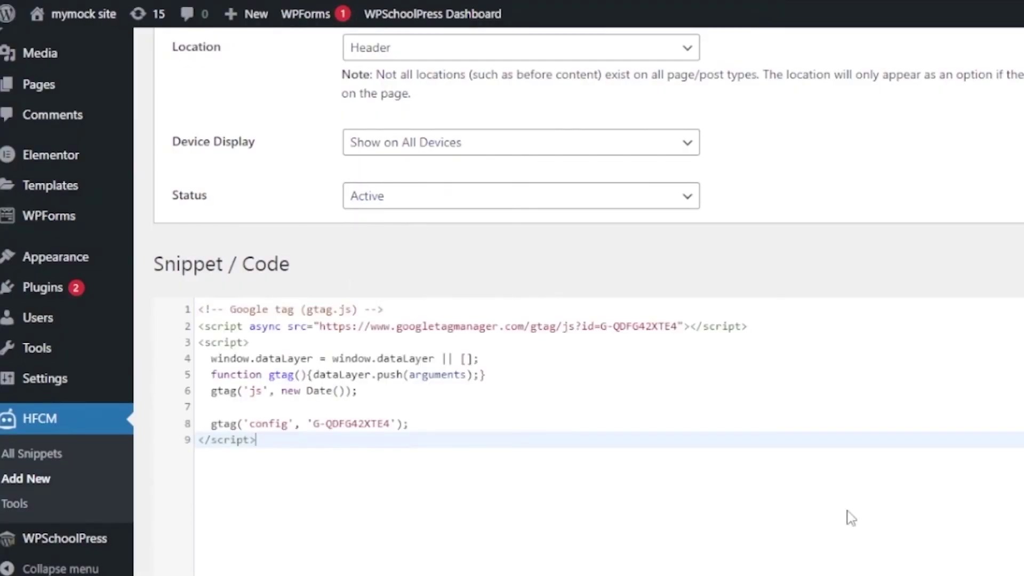
scroll(587, 299, down, 5)
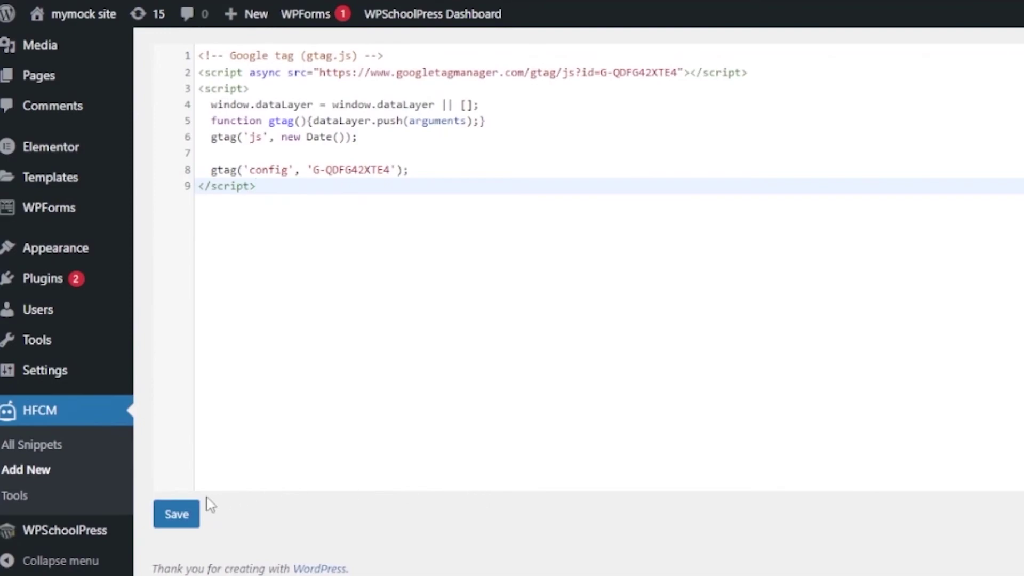
click(168, 512)
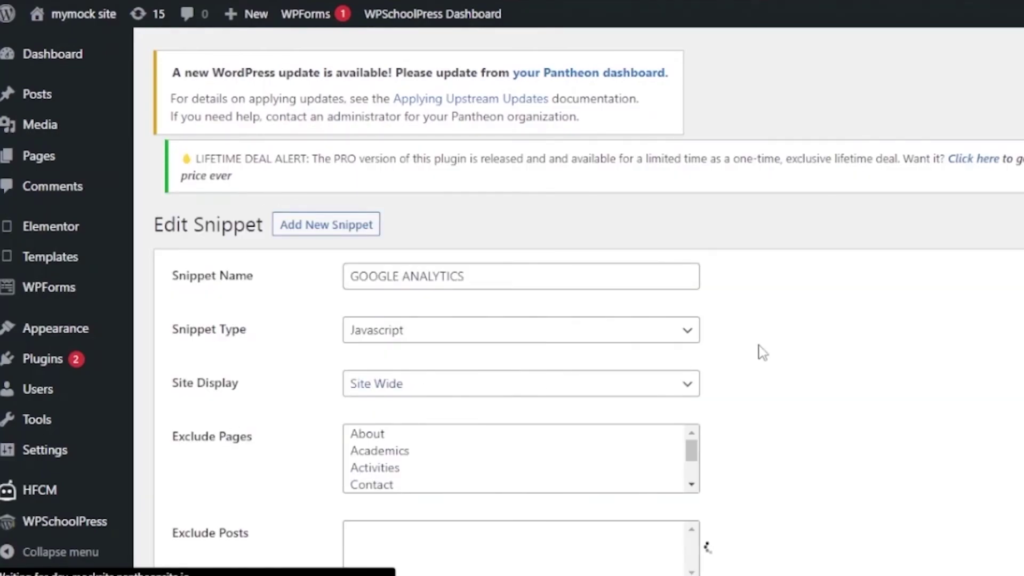
- Review the saved snippet's settings, and switch to Google Analytics to close the tag installation instructions
scroll(713, 544, down, 15)
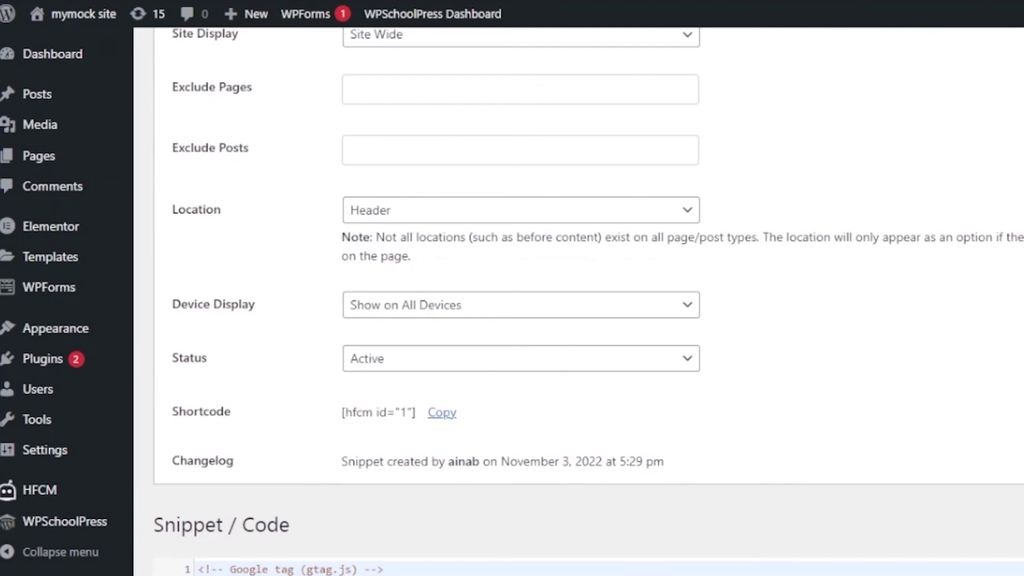
scroll(587, 299, up, 10)
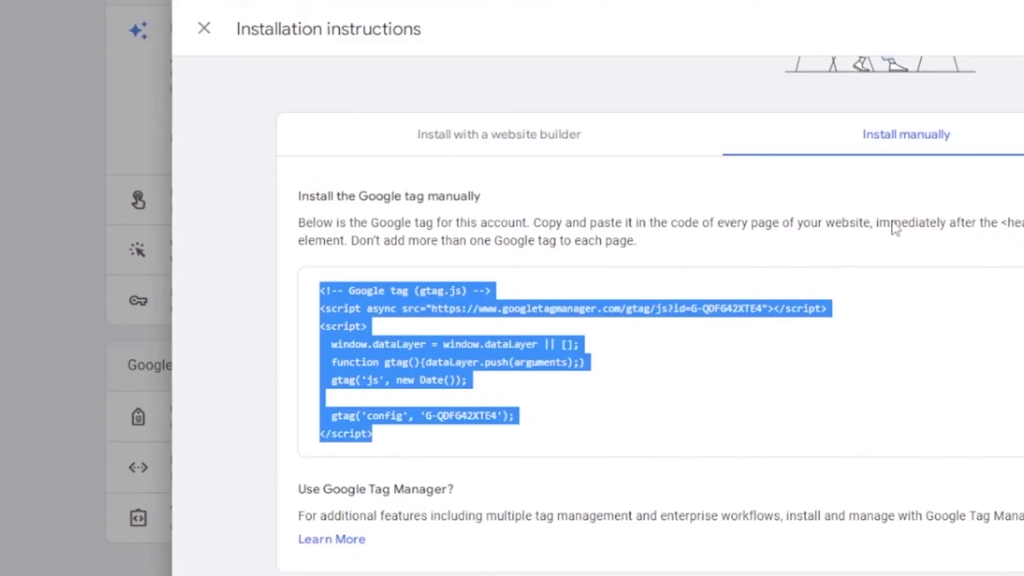
click(405, 90)
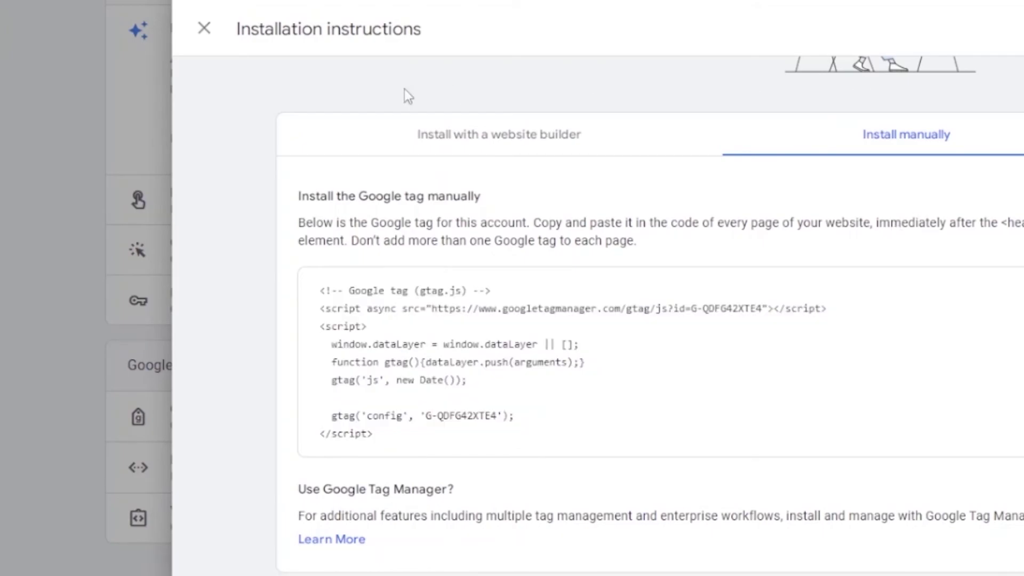
click(203, 28)
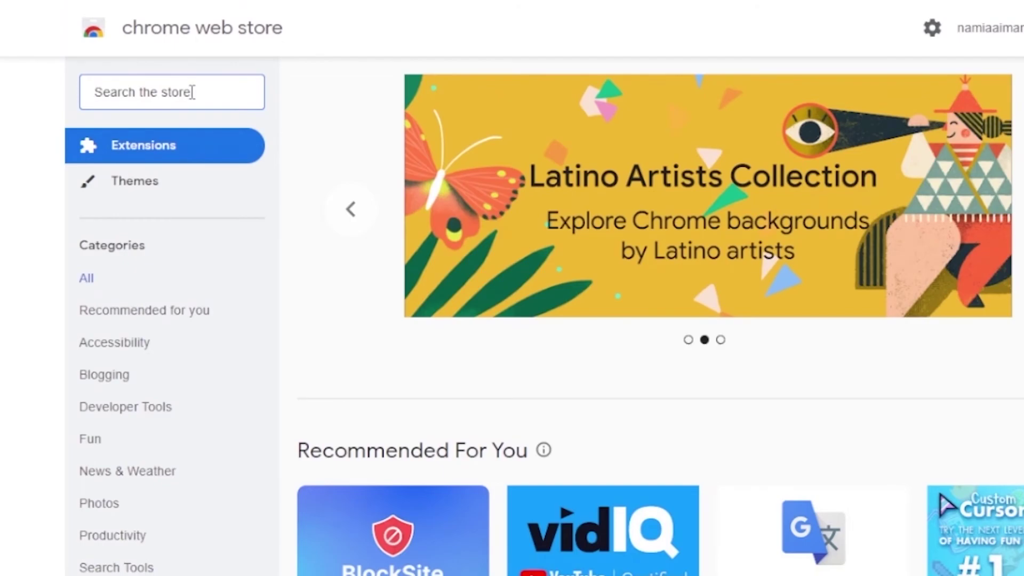
- Search the Chrome Web Store for tag manager, look through the results, and open the Tag Manager Assistant extension's page
text(Tag ma)
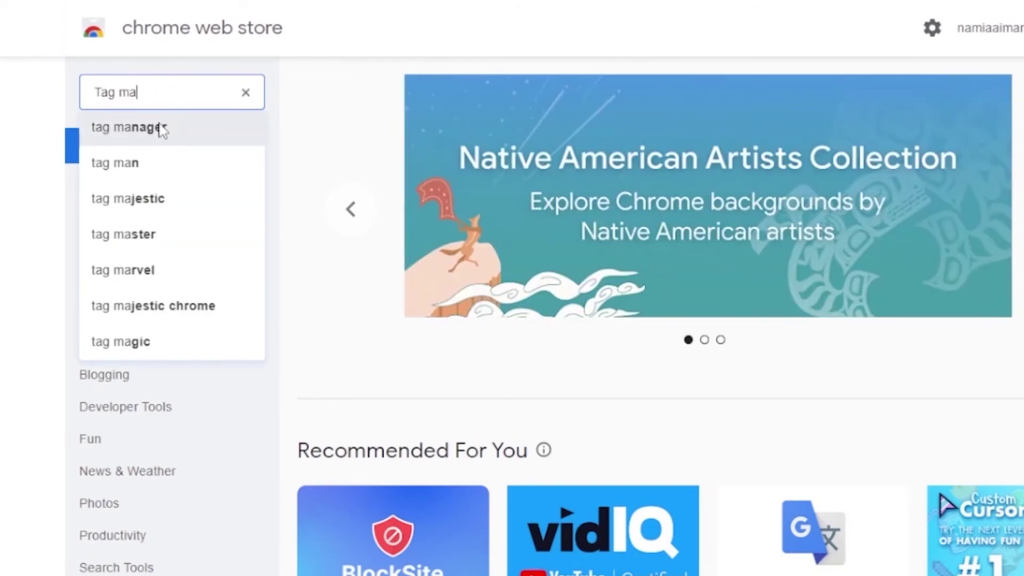
click(158, 128)
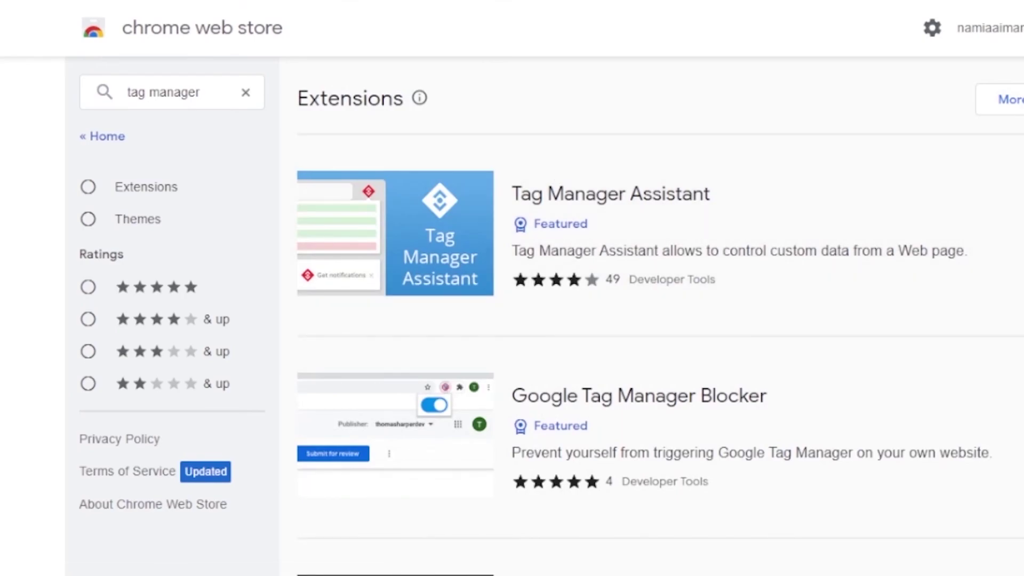
scroll(587, 320, down, 10)
scroll(605, 252, up, 10)
click(515, 202)
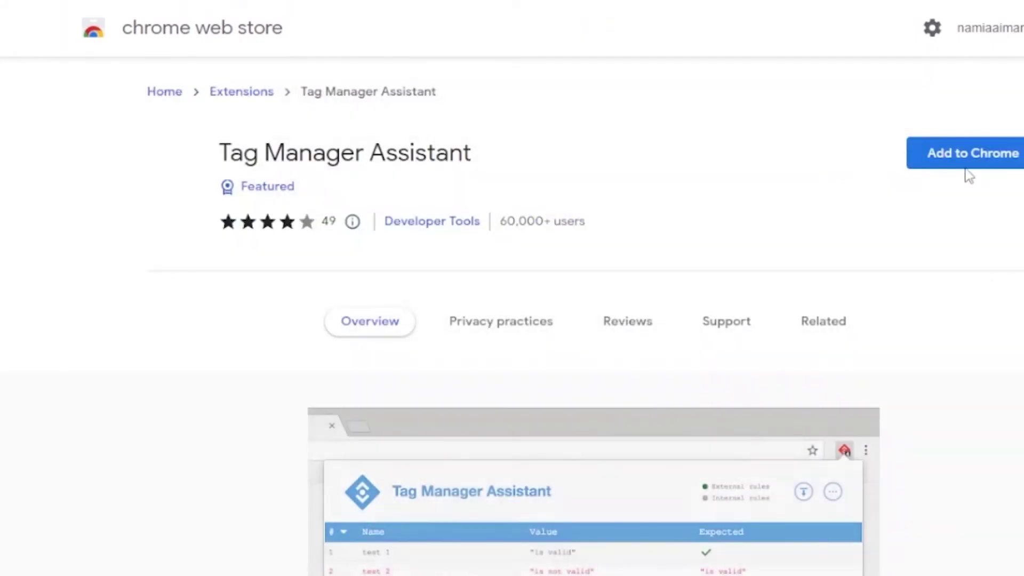
- Add the Tag Manager Assistant extension to Chrome and dismiss the sync offer
click(969, 164)
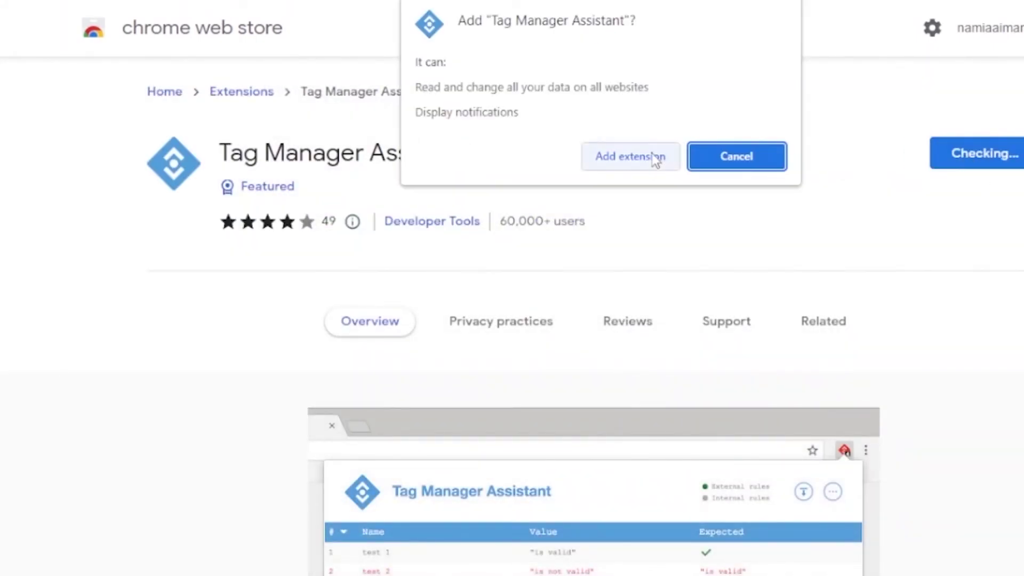
click(652, 154)
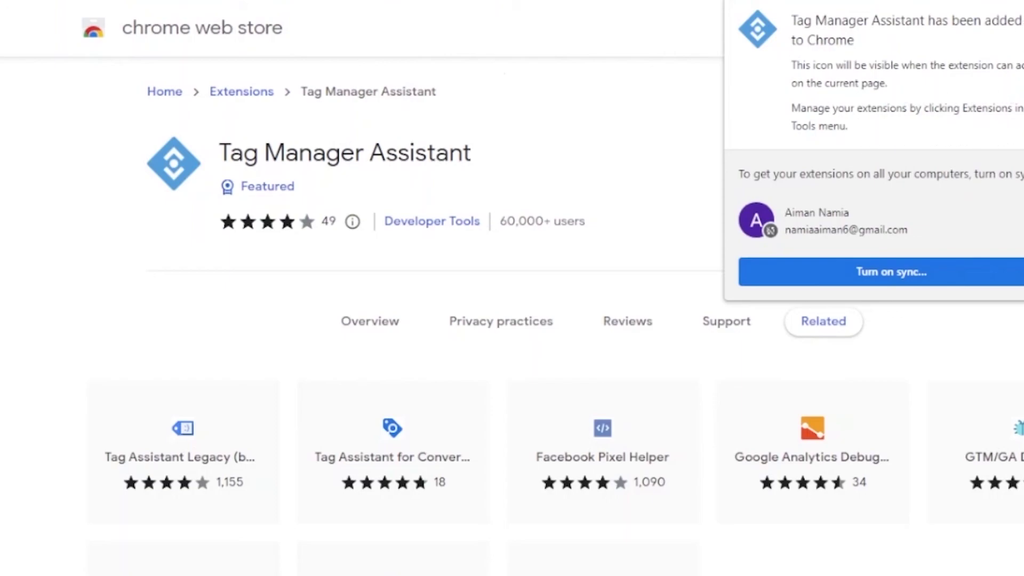
key(Escape)
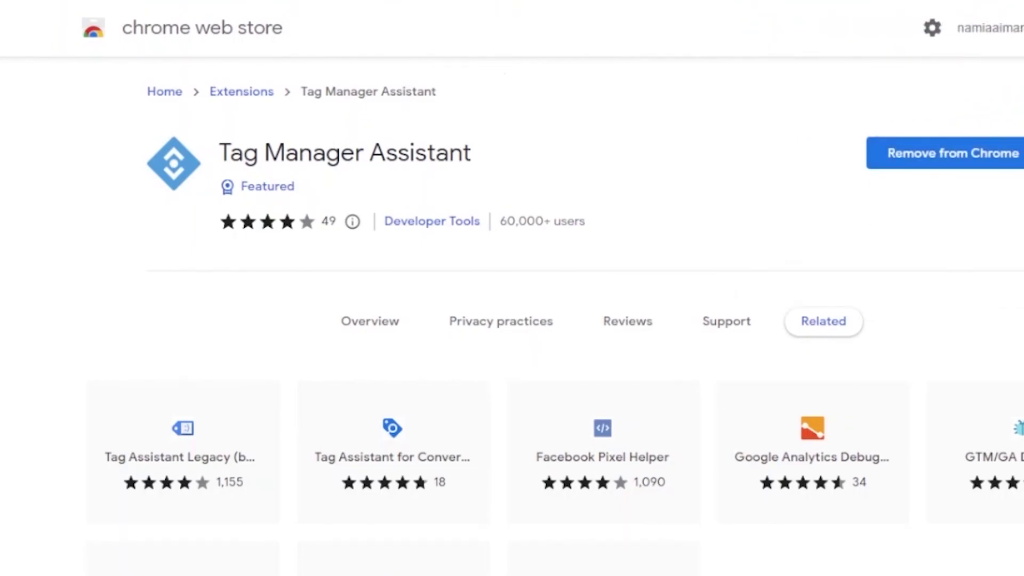
- Switch to Google Analytics, review the web stream's Google tag section, and close the stream details to return to Data Streams
scroll(512, 320, down, 10)
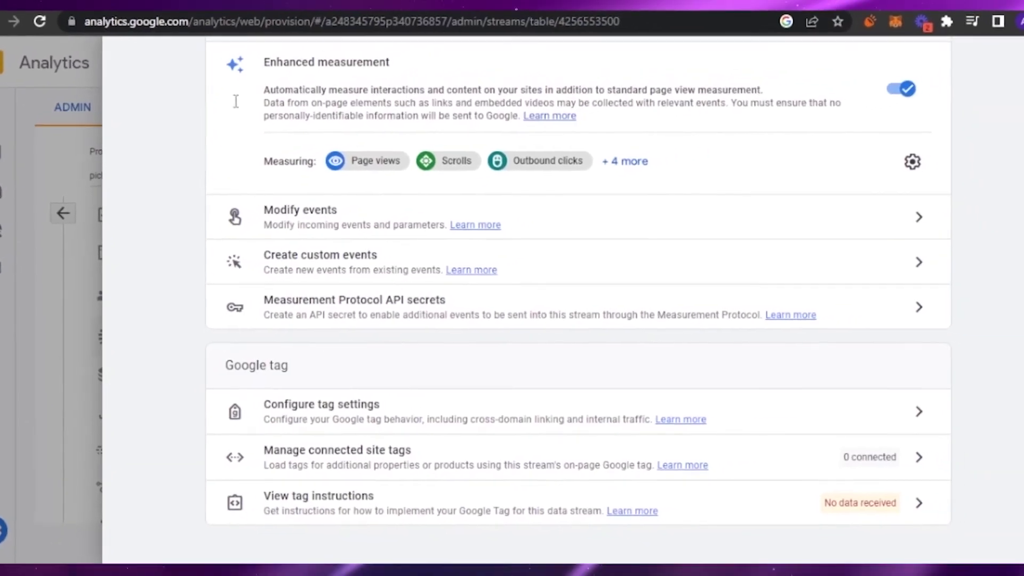
click(92, 116)
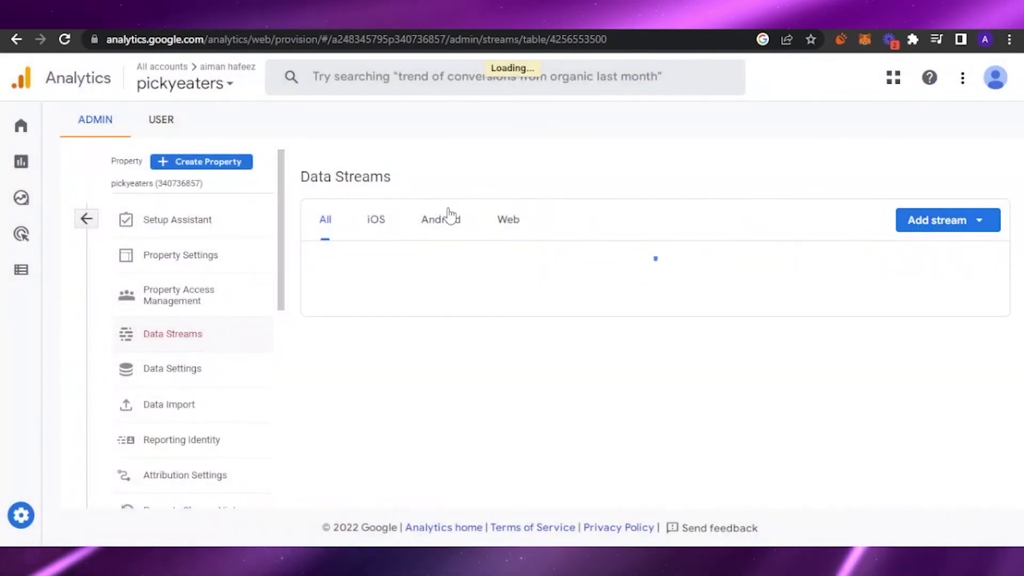